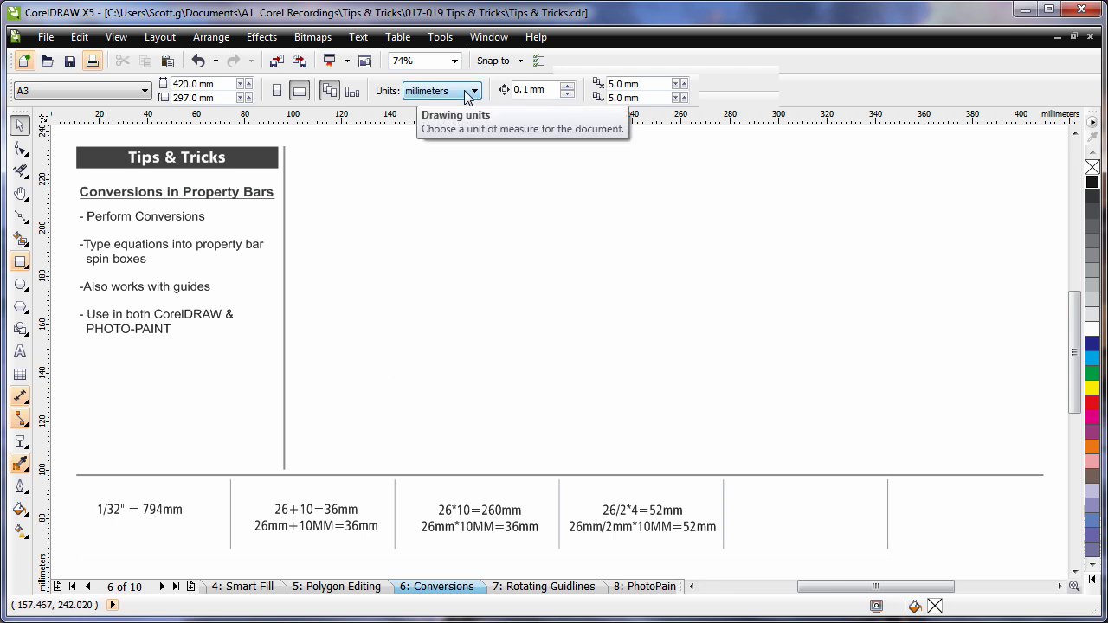
Enter 1/32 inch as the nudge distance so it converts to 0.794 mm.
left_click(530, 90)
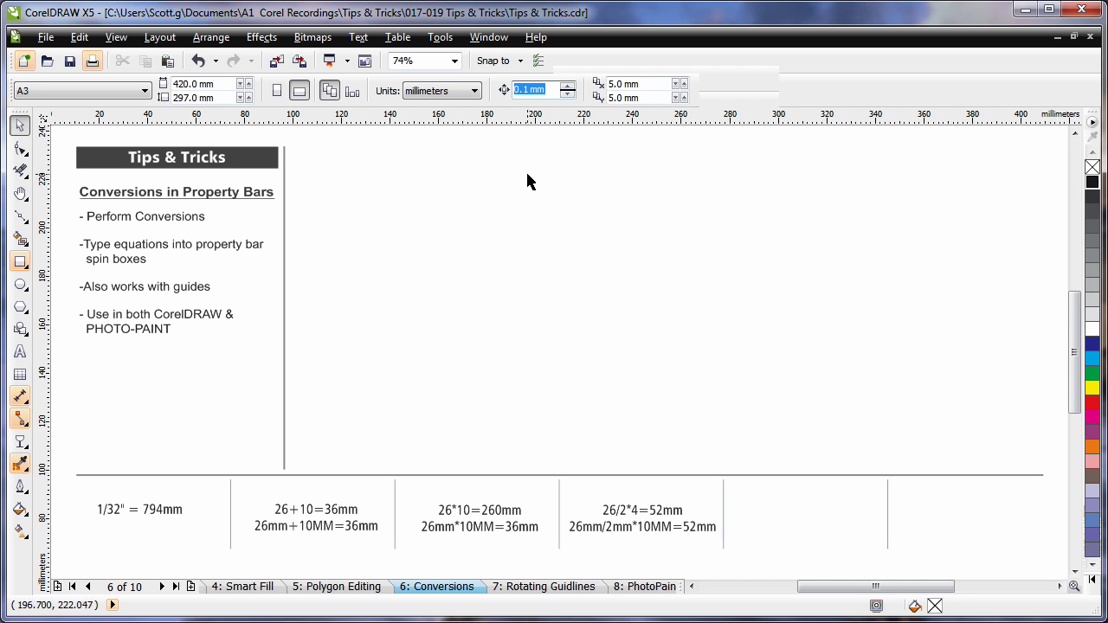
type("1/32")
key("Return")
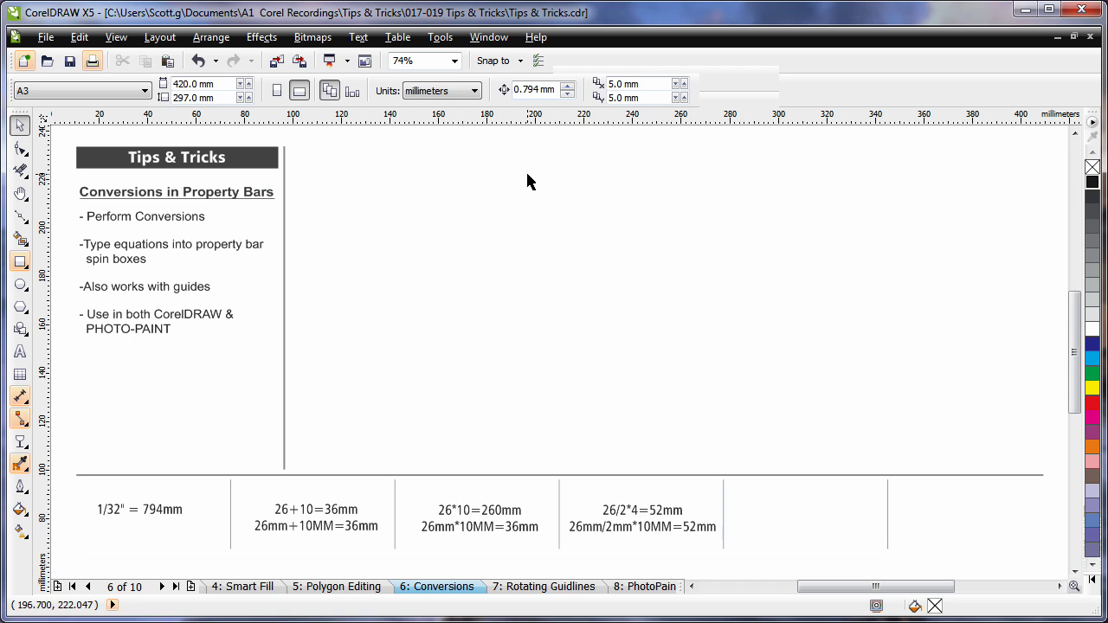
triple_click(556, 89)
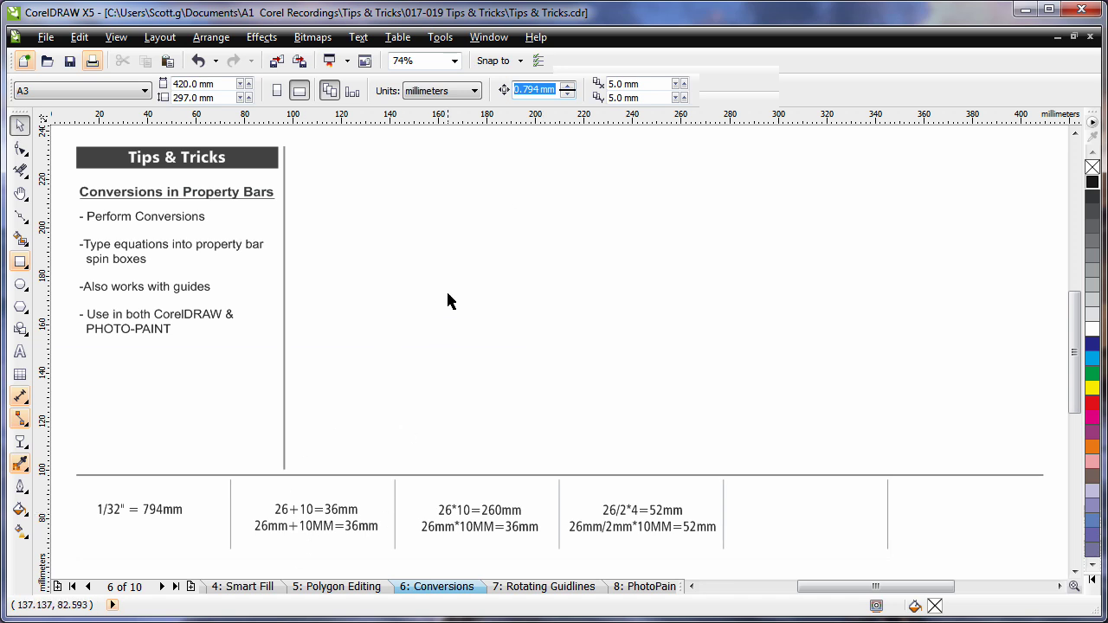
Try 26+10 as the nudge distance, then enter 26mm*10MM to get 260.0 mm.
type("26")
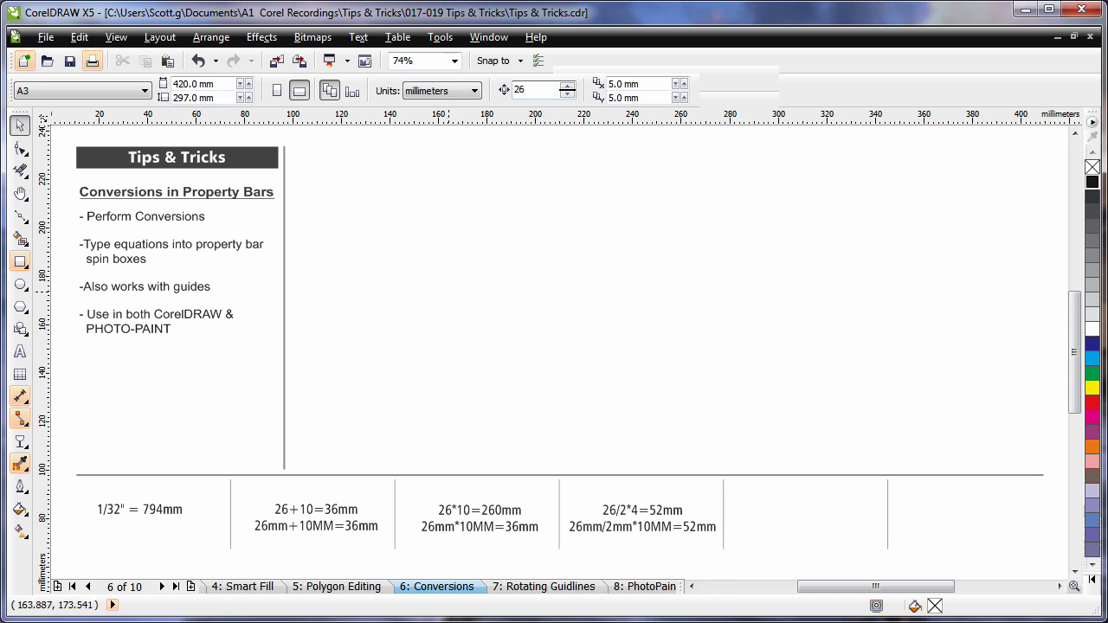
type("+10")
key("Return")
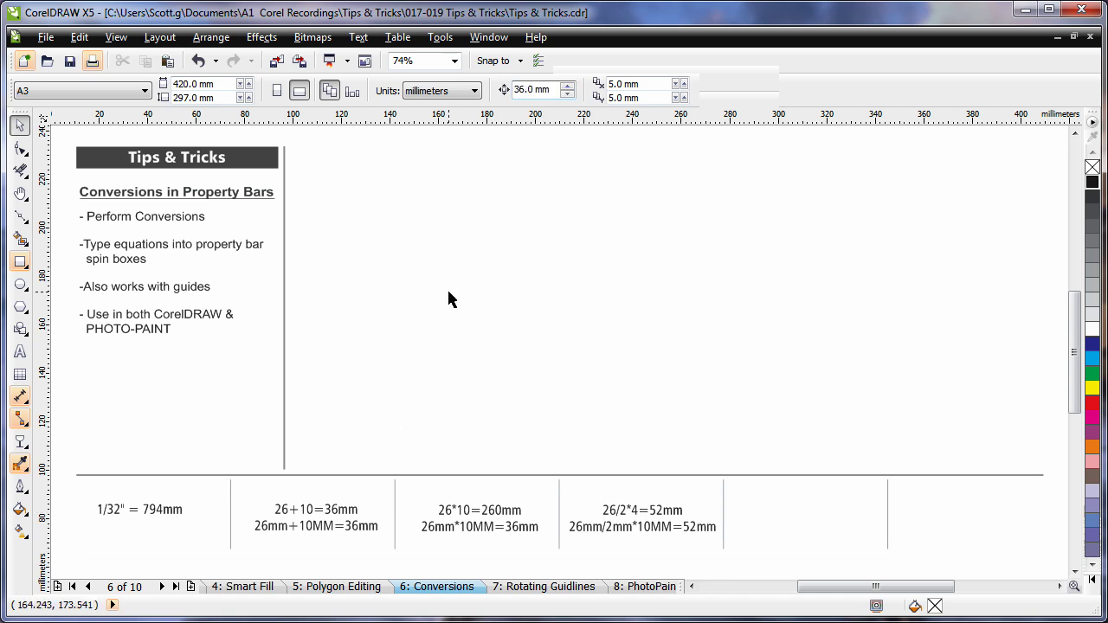
left_click(546, 90)
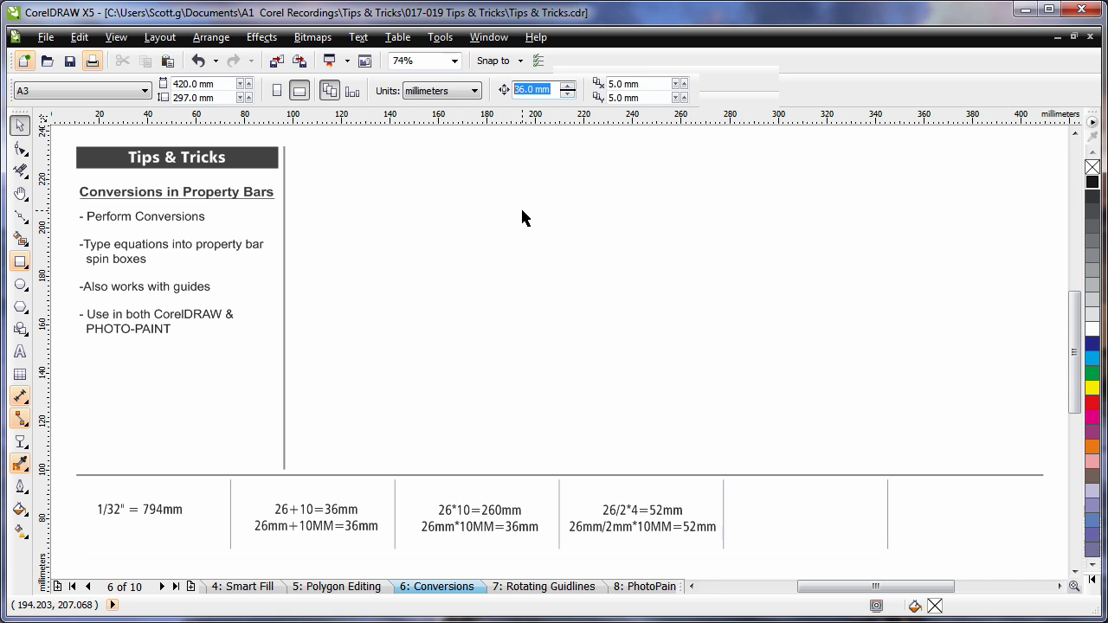
type("26")
type("mm")
type("*10MM")
key("Return")
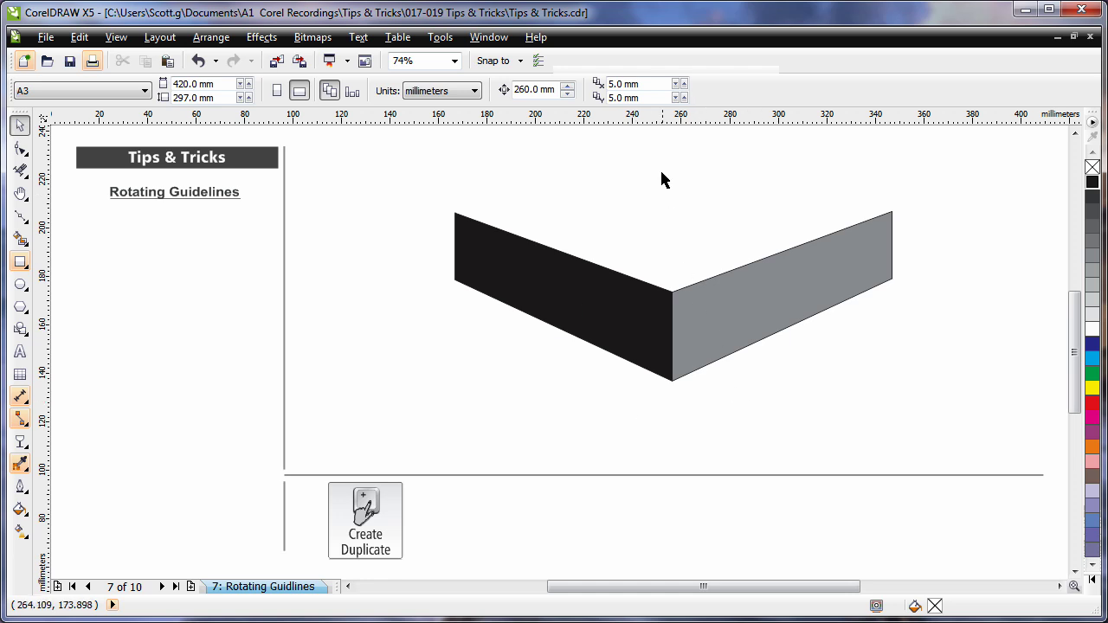
Add a guideline pivoting on the inner corner, rotated to 19.9° along the grey panel.
left_click_drag(608, 123, 674, 291)
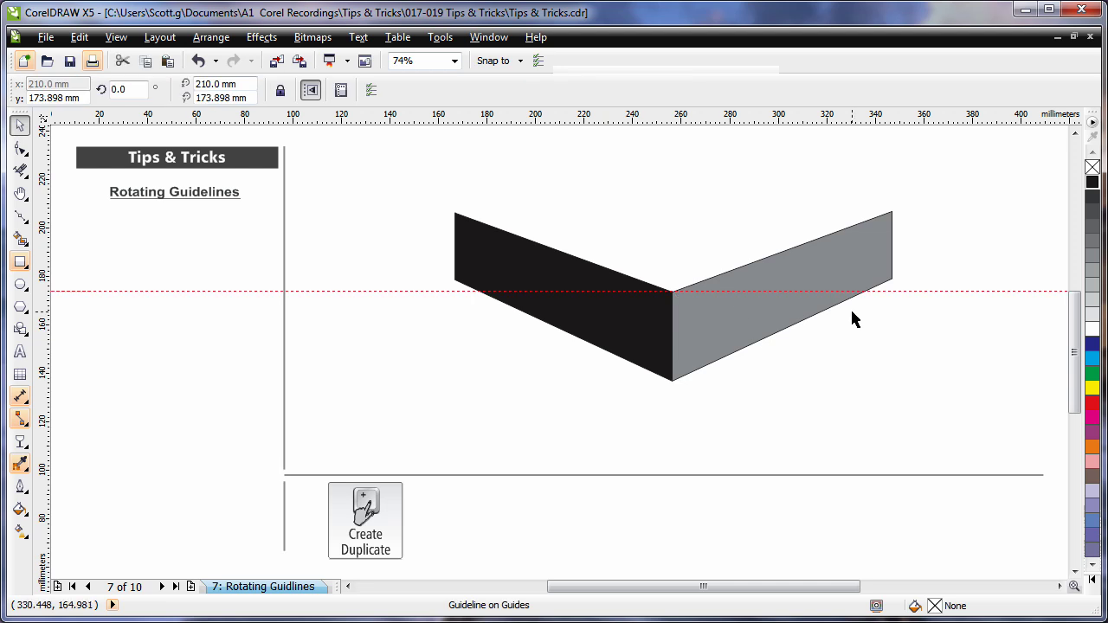
left_click(1002, 292)
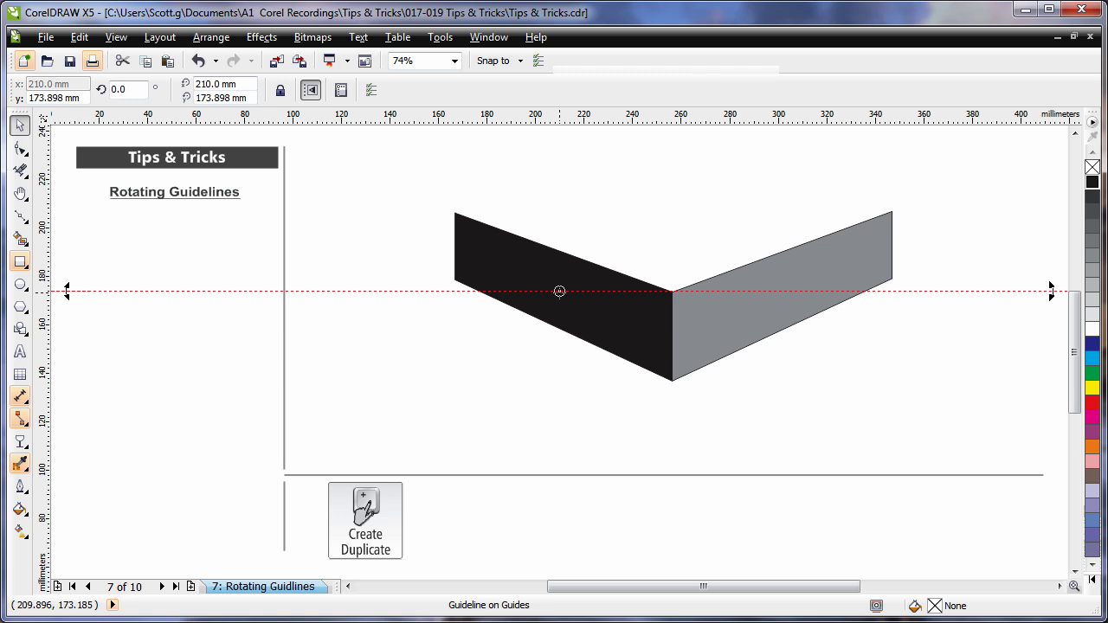
left_click_drag(559, 291, 669, 291)
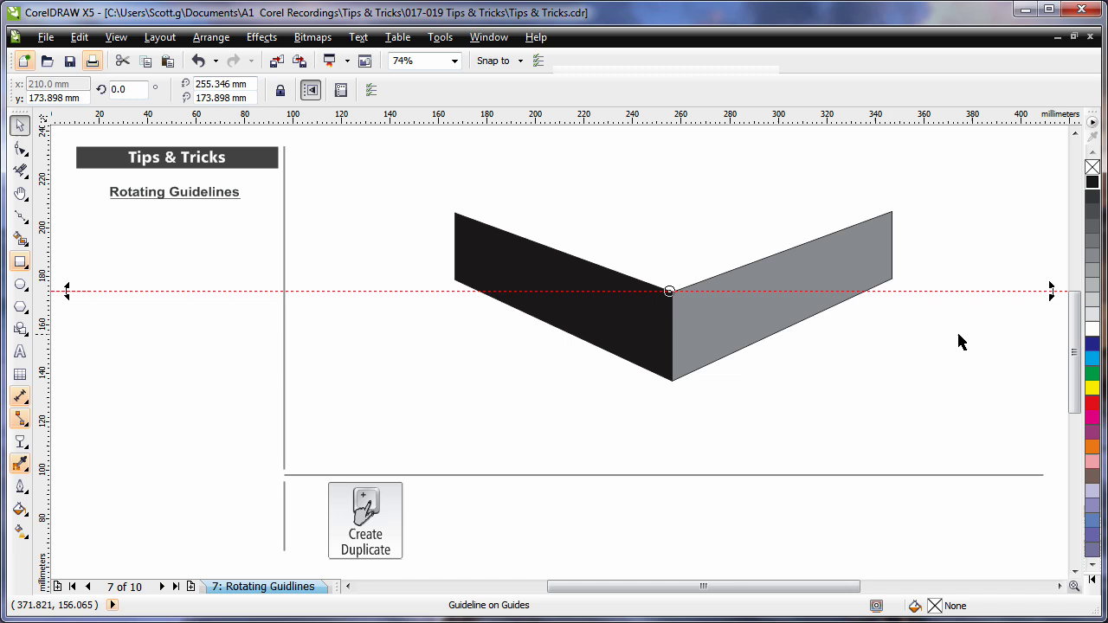
left_click_drag(1050, 291, 971, 184)
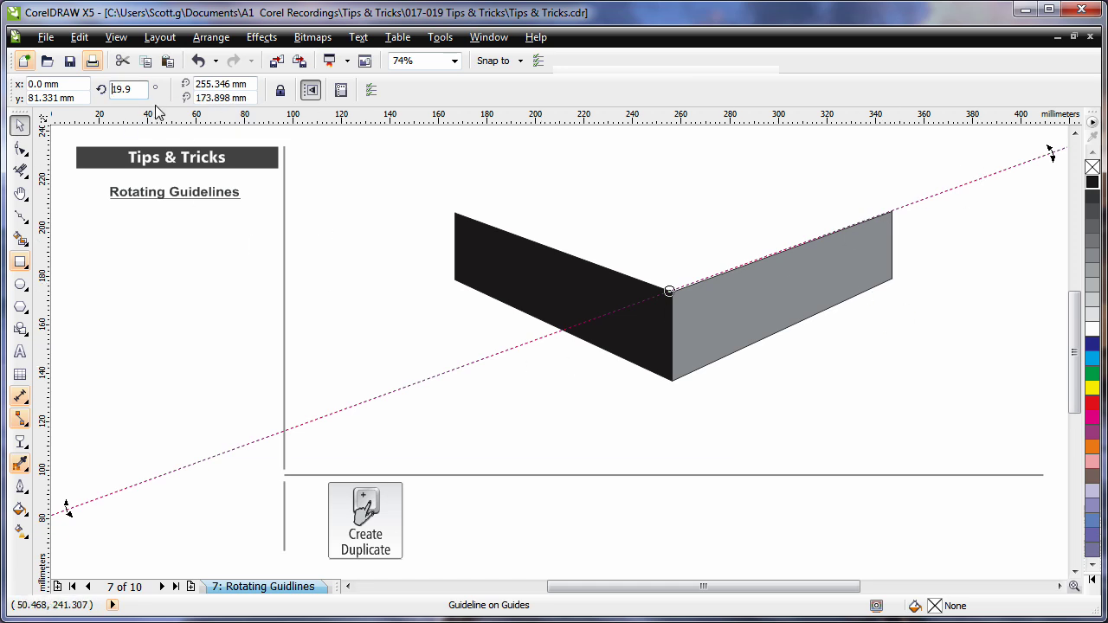
Duplicate the guideline at 340.1° (360-19.9) along the black panel's top edge, then deselect.
type("360-")
key("Return")
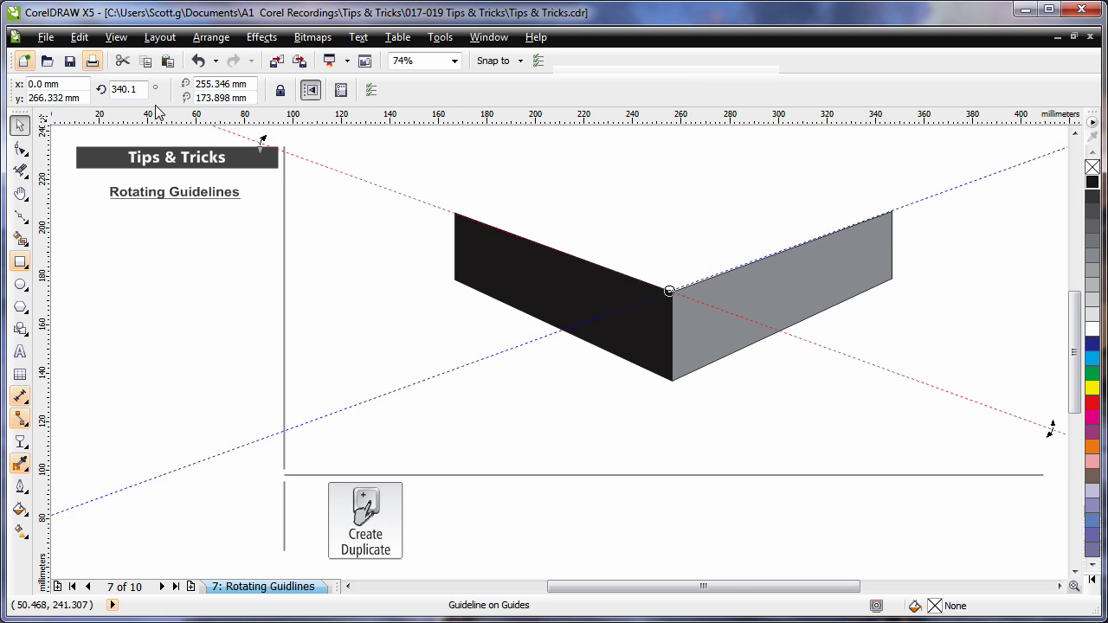
left_click(649, 450)
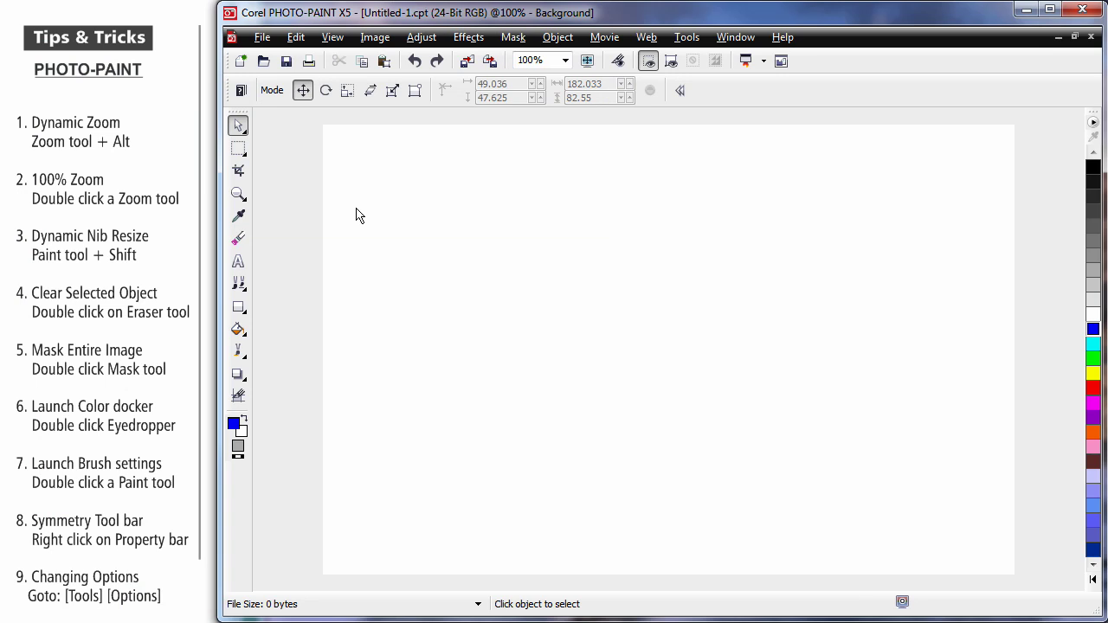
Zoom the blank Untitled-1 image dynamically with the Zoom tool, then reset to 100%.
left_click(239, 194)
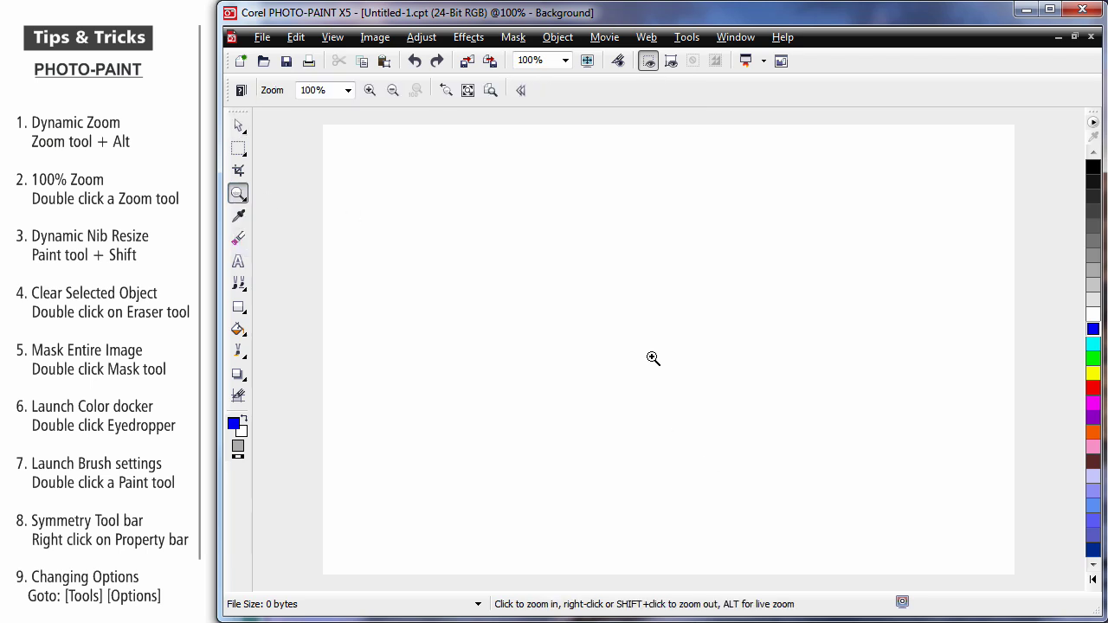
mouse_move(652, 358)
left_mouse_down()
mouse_move(655, 346)
mouse_move(651, 355)
left_mouse_up()
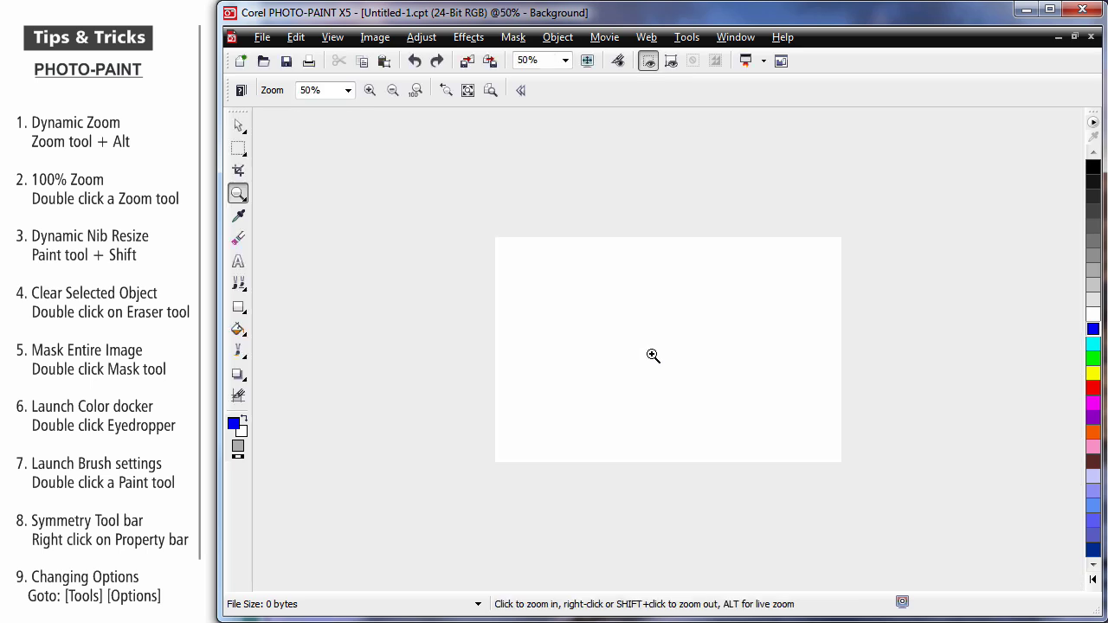
double_click(238, 193)
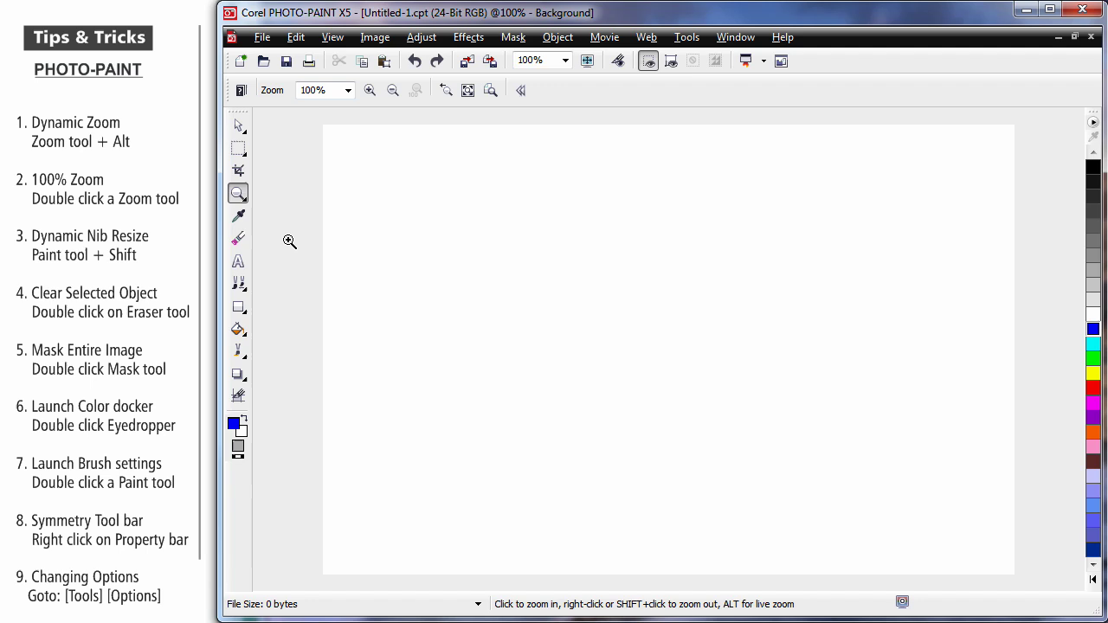
Paint a broad rainbow Custom Marker stroke, then a thinner size-35 stroke below it.
left_click(239, 355)
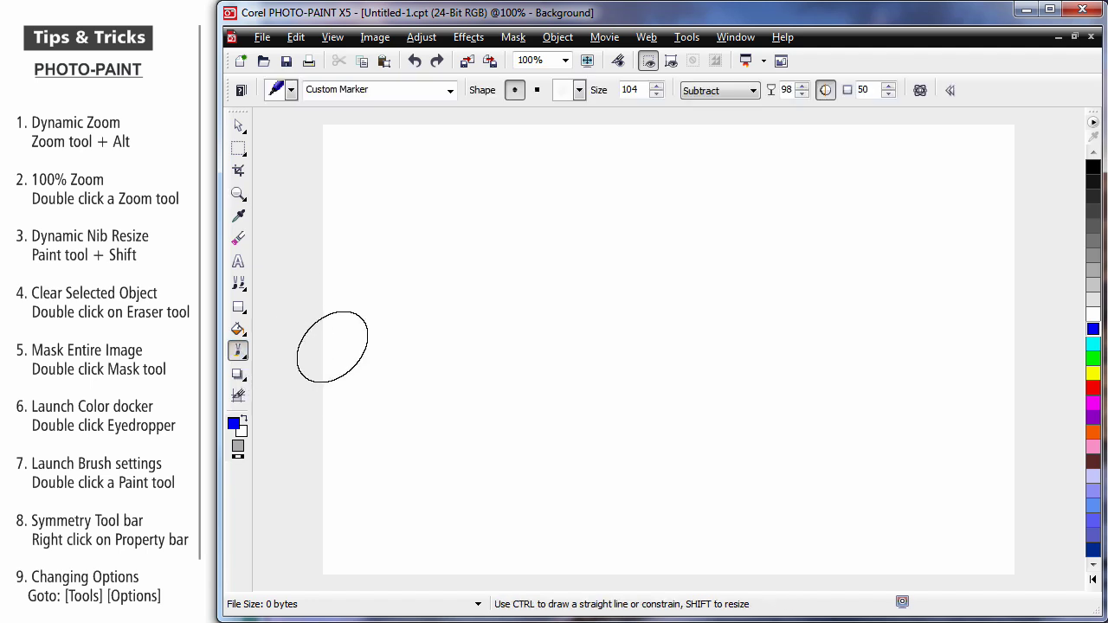
mouse_move(400, 302)
left_mouse_down()
mouse_move(485, 230)
mouse_move(570, 243)
mouse_move(660, 278)
mouse_move(719, 270)
mouse_move(831, 205)
mouse_move(925, 217)
left_mouse_up()
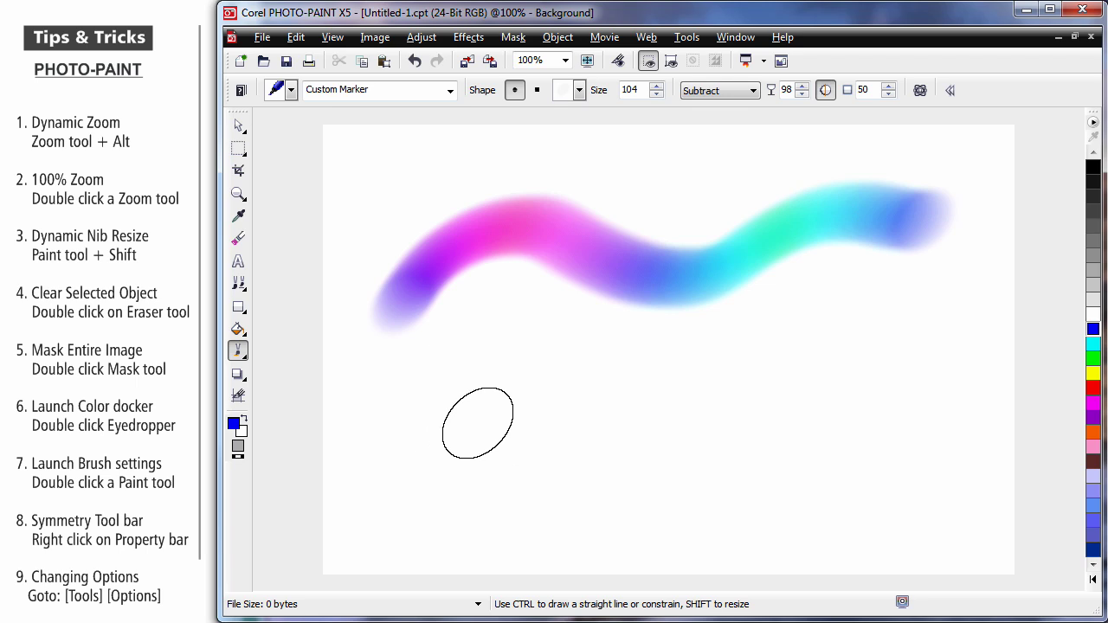
mouse_move(477, 423)
left_mouse_down()
mouse_move(484, 429)
mouse_move(467, 414)
left_mouse_up()
mouse_move(426, 467)
left_mouse_down()
mouse_move(482, 411)
mouse_move(666, 442)
mouse_move(789, 331)
mouse_move(864, 355)
mouse_move(968, 318)
left_mouse_up()
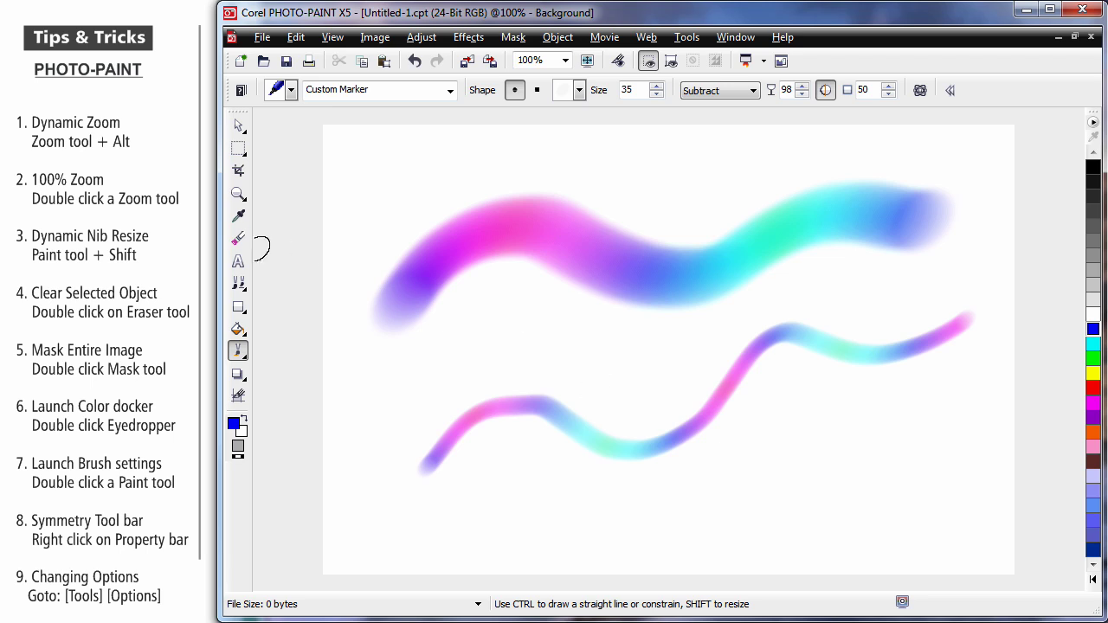
Clear both marker strokes with the Eraser shortcut, then mask the whole image and remove the mask.
double_click(239, 242)
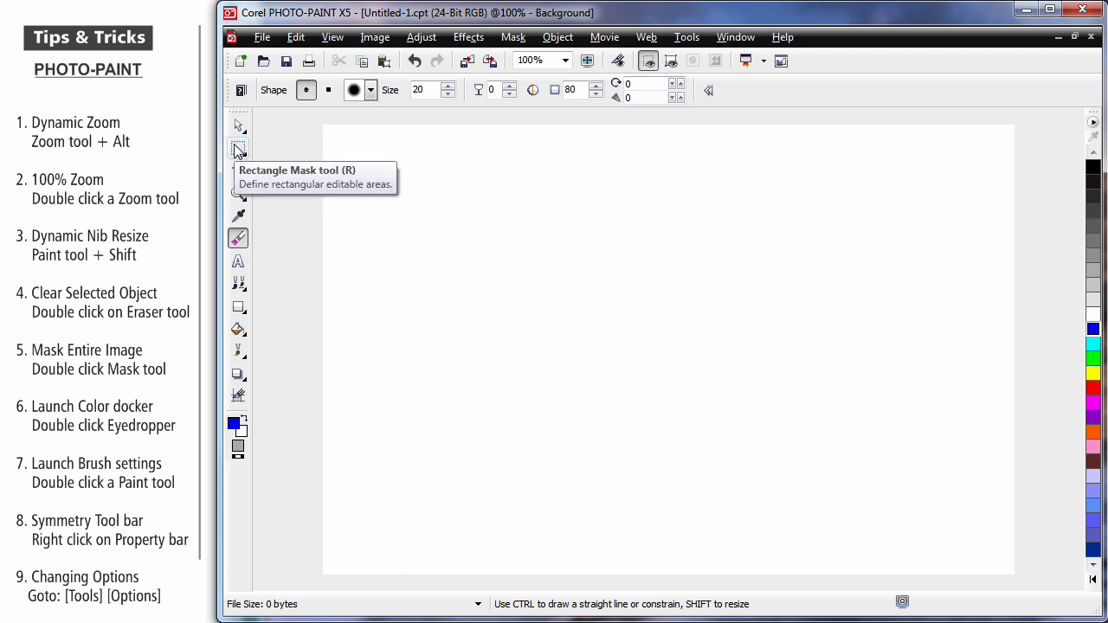
double_click(238, 150)
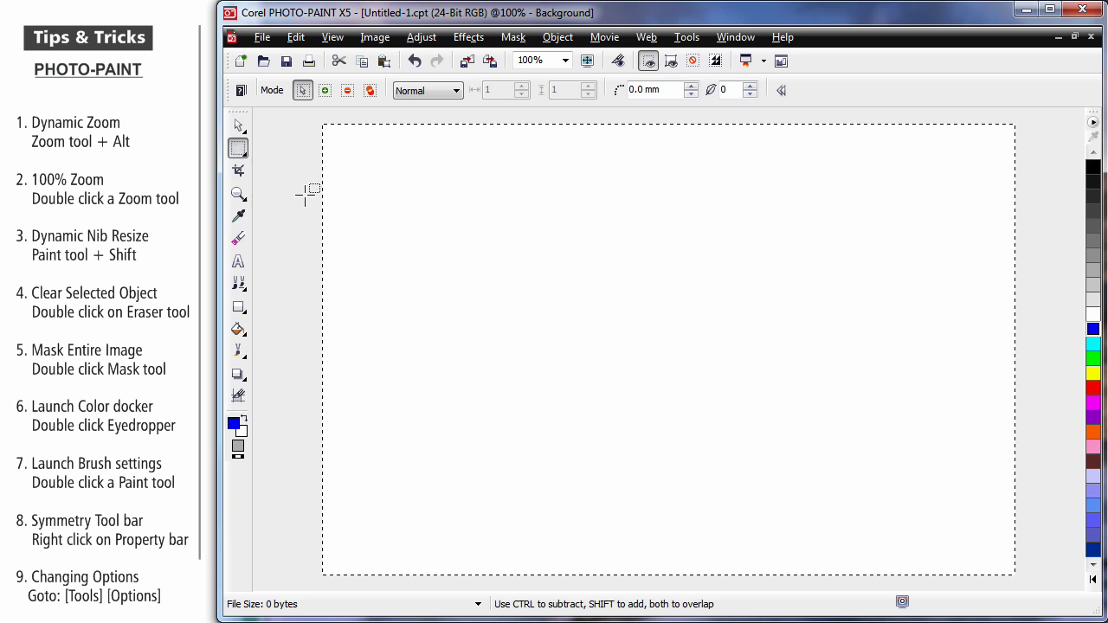
key("ctrl")
left_click(303, 198, "ctrl")
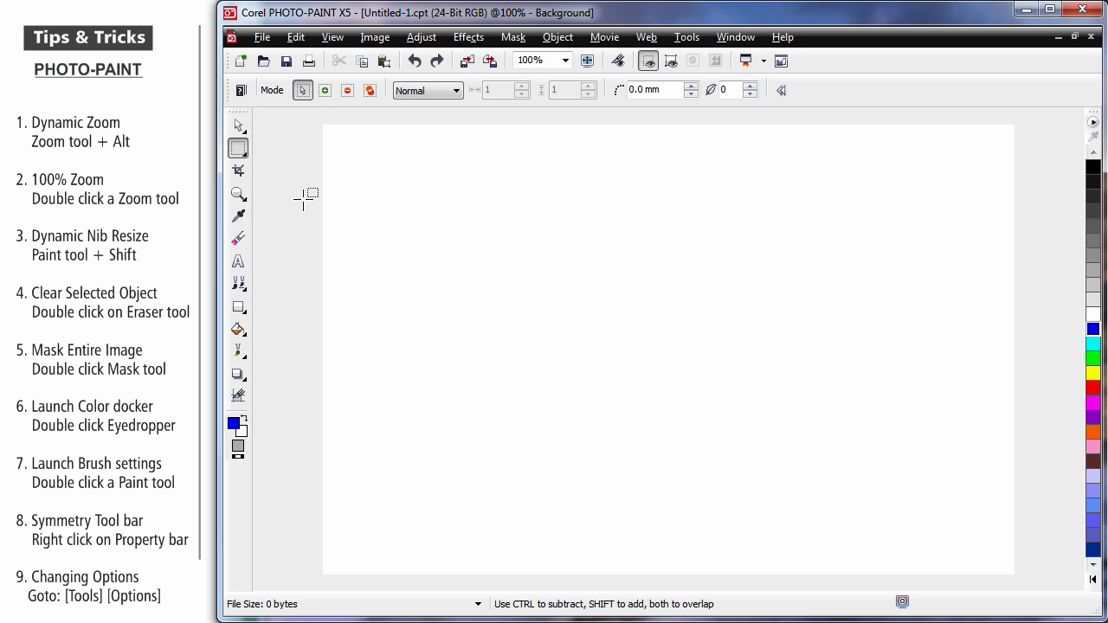
Show and close the colour and brush settings dockers from the Eyedropper and Paint tools.
left_click(240, 219)
double_click(240, 219)
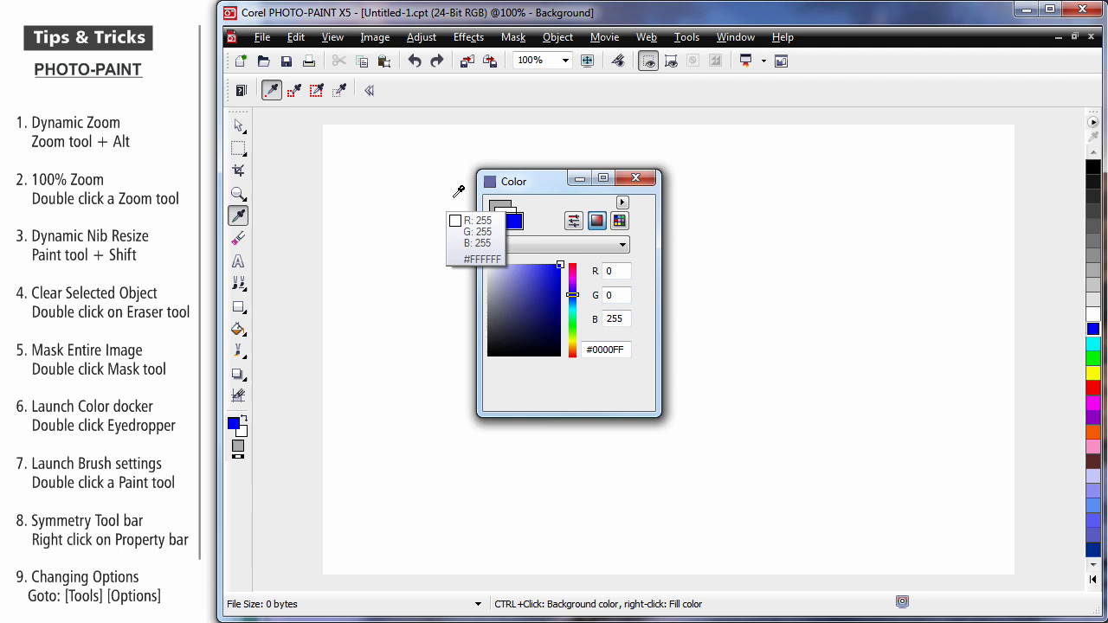
left_click(634, 182)
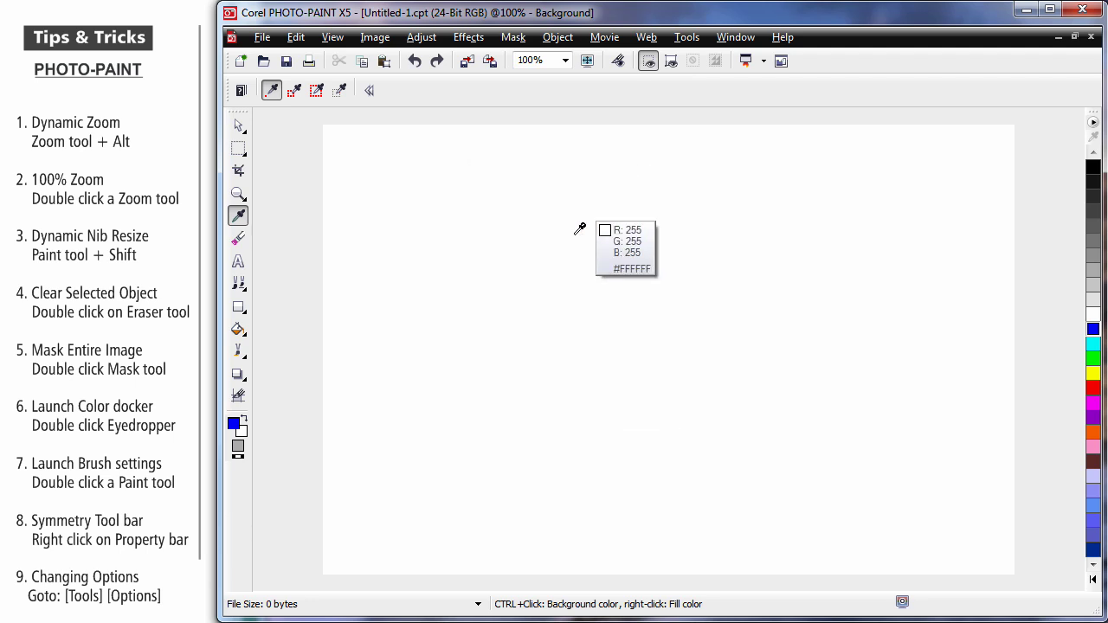
double_click(238, 352)
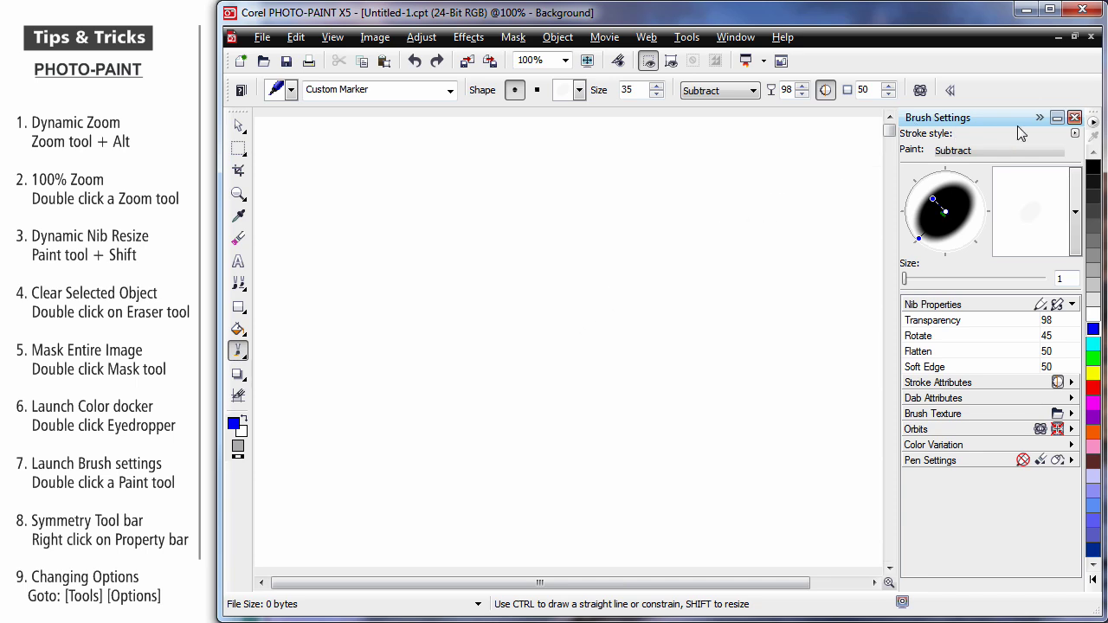
left_click(1074, 117)
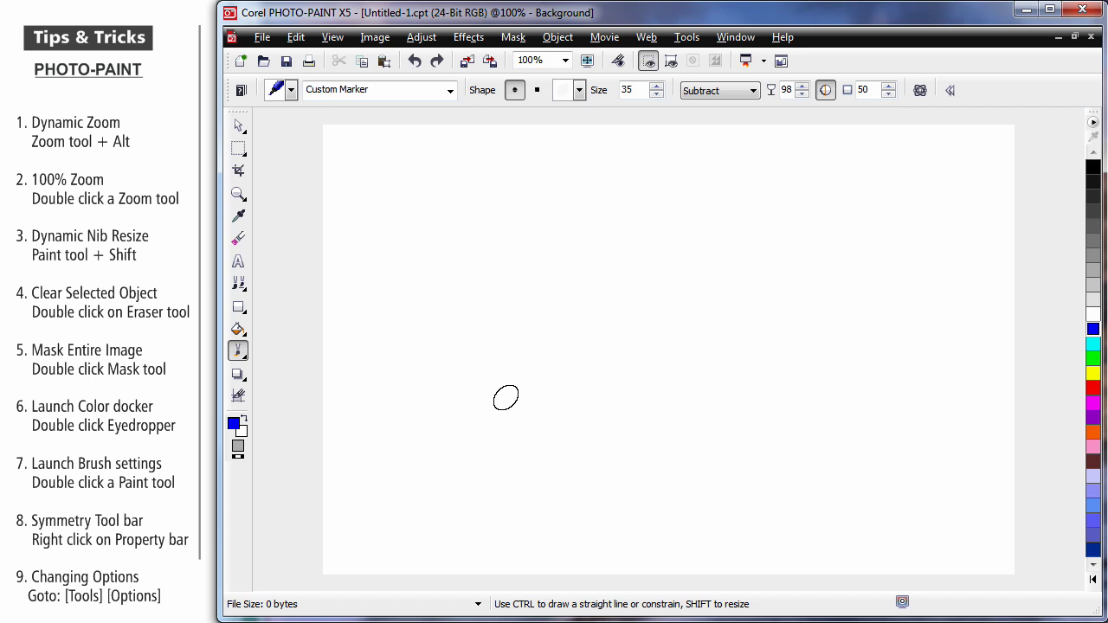
Show the Symmetry Bar and dock it below the canvas.
right_click(431, 611)
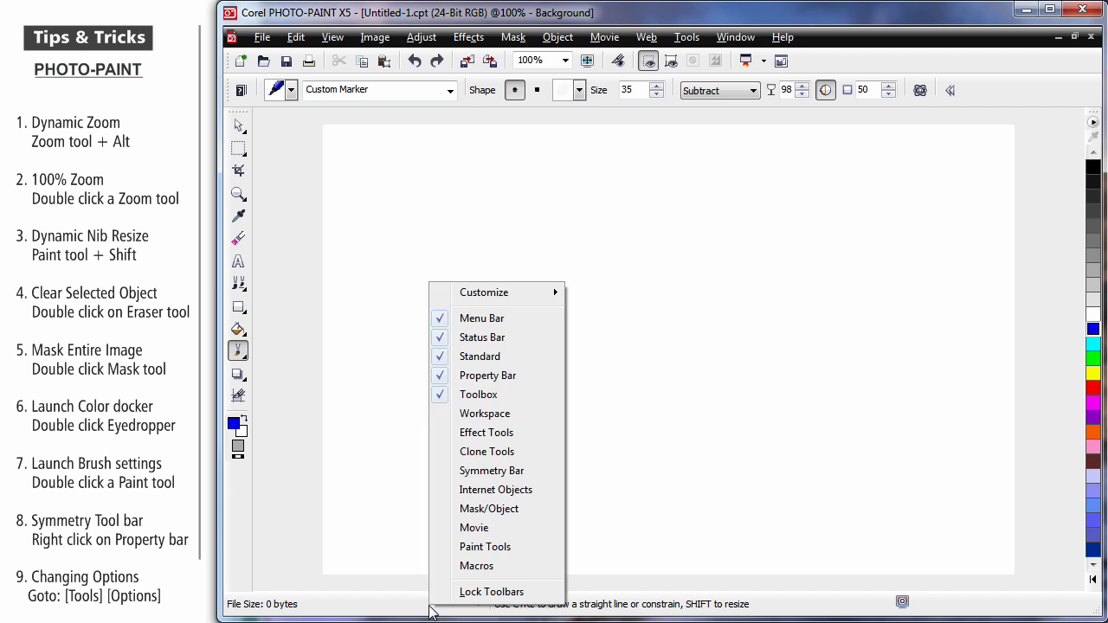
left_click(489, 480)
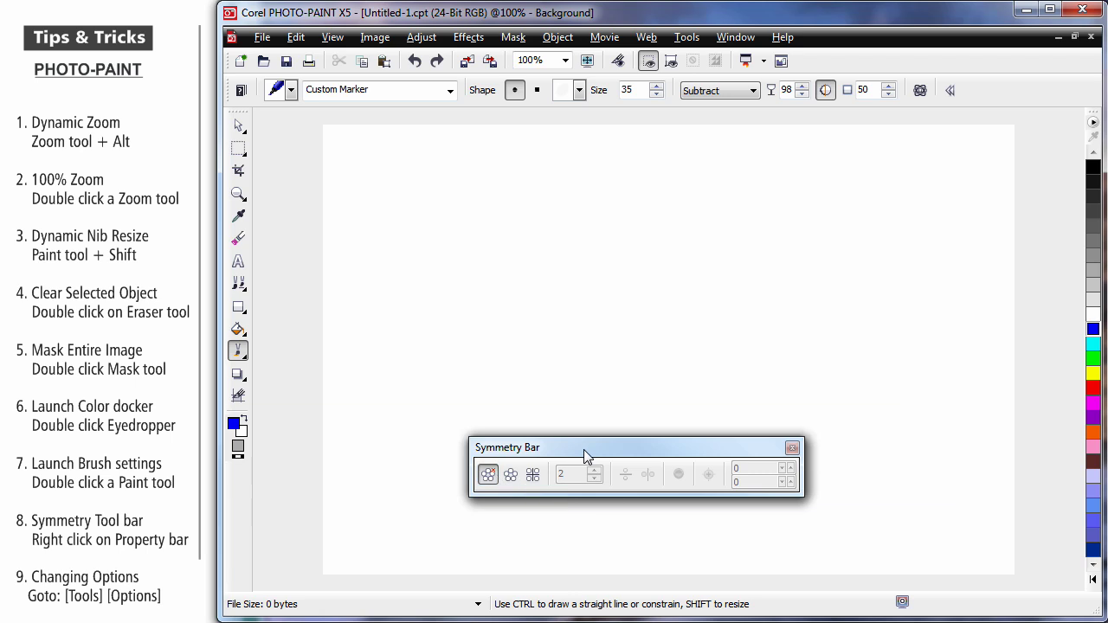
left_click_drag(586, 453, 586, 568)
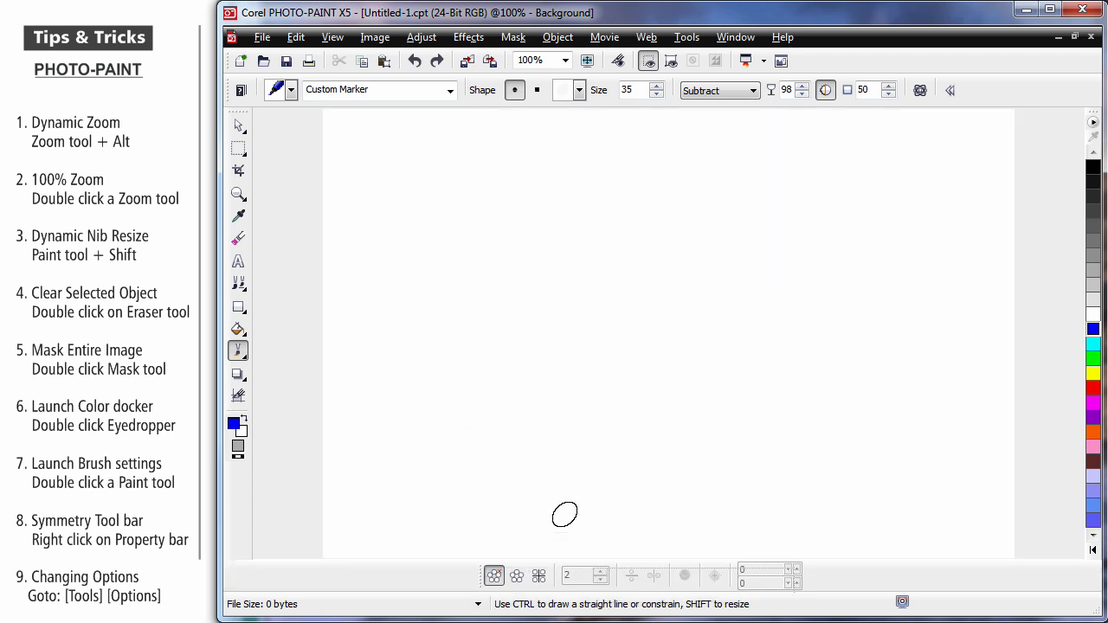
Turn on radial symmetry, test it with an S-shaped stroke, then undo the stroke.
left_click(517, 576)
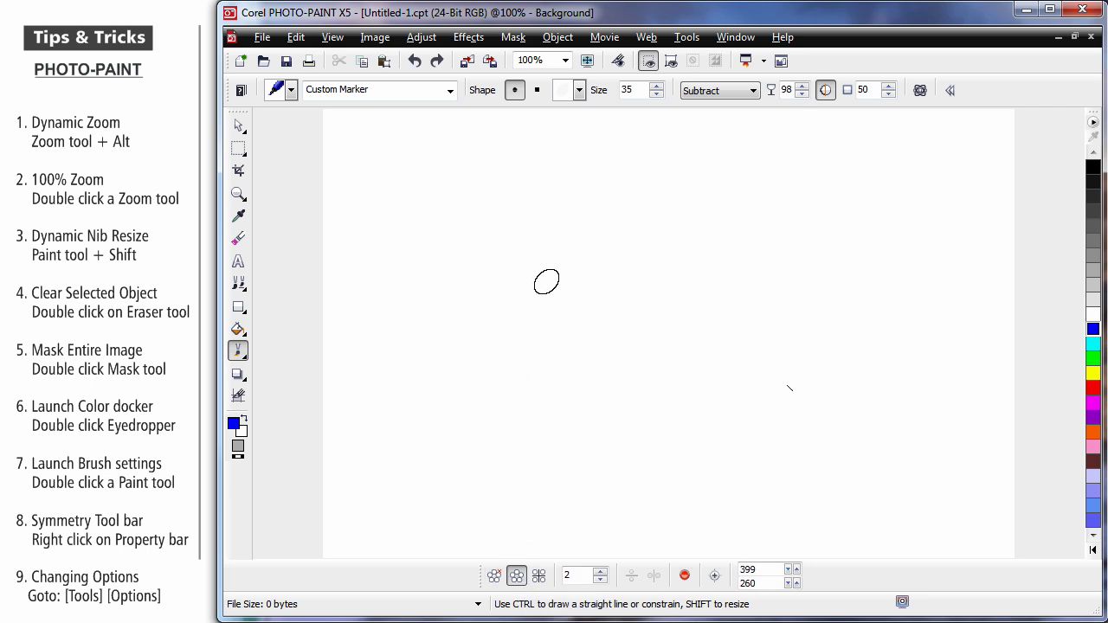
mouse_move(607, 334)
left_mouse_down()
mouse_move(621, 291)
mouse_move(593, 268)
mouse_move(562, 296)
mouse_move(548, 335)
mouse_move(492, 363)
mouse_move(424, 338)
mouse_move(413, 280)
mouse_move(462, 265)
mouse_move(456, 422)
mouse_move(519, 453)
mouse_move(592, 434)
mouse_move(610, 327)
mouse_move(561, 234)
mouse_move(483, 206)
mouse_move(410, 198)
mouse_move(476, 160)
mouse_move(693, 289)
mouse_move(854, 187)
mouse_move(931, 179)
left_mouse_up()
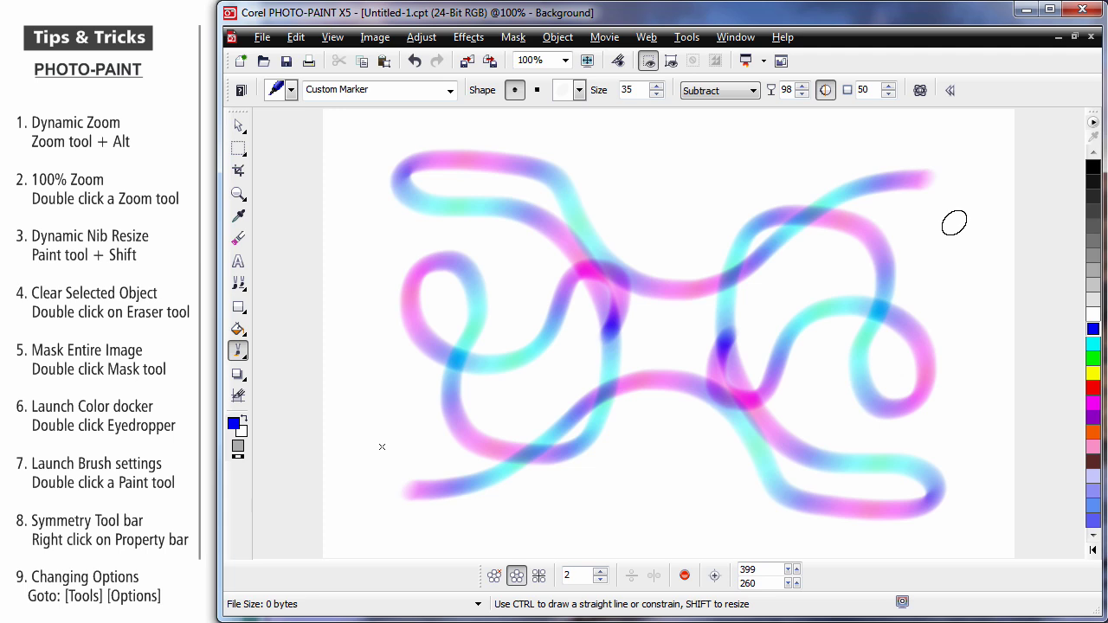
key("ctrl+z")
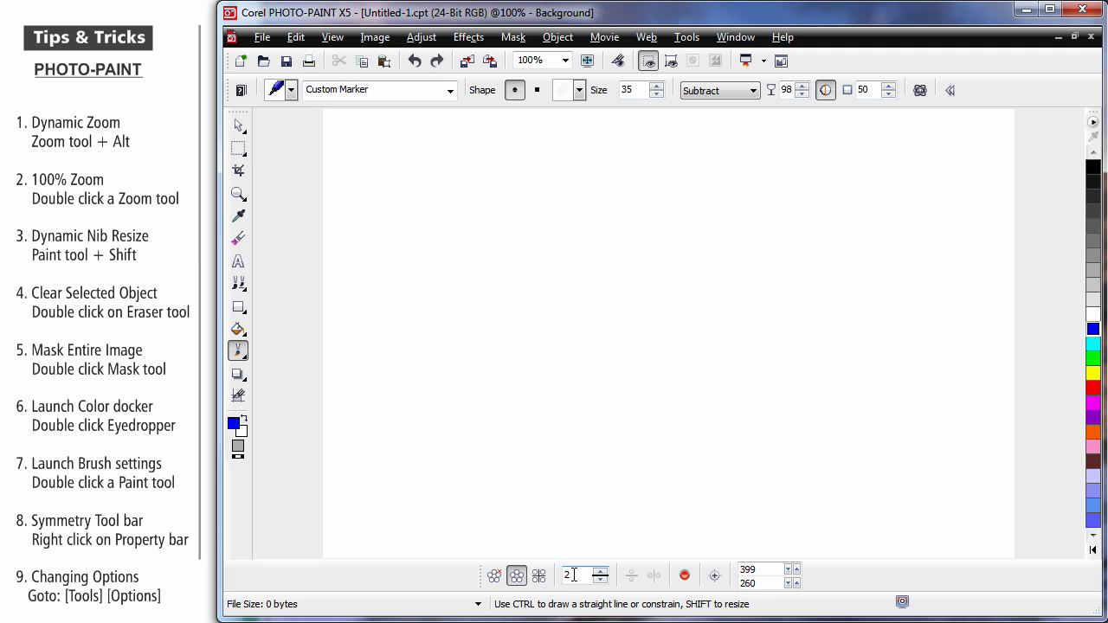
Set radial symmetry to 6 points, paint a looping stroke, then choose No Symmetry.
double_click(573, 574)
type("6")
key("Return")
mouse_move(635, 345)
left_mouse_down()
mouse_move(608, 367)
mouse_move(567, 353)
mouse_move(571, 312)
mouse_move(551, 287)
mouse_move(511, 310)
mouse_move(530, 344)
mouse_move(570, 332)
mouse_move(574, 301)
mouse_move(543, 268)
mouse_move(540, 235)
mouse_move(515, 211)
mouse_move(457, 255)
mouse_move(413, 248)
mouse_move(386, 171)
mouse_move(344, 146)
left_mouse_up()
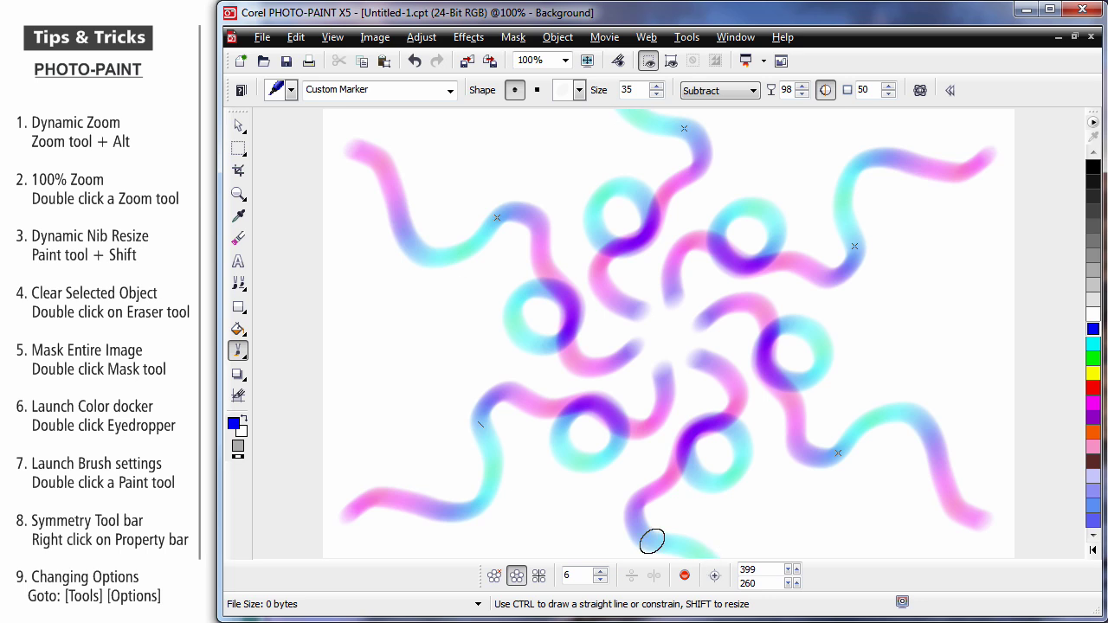
left_click(493, 576)
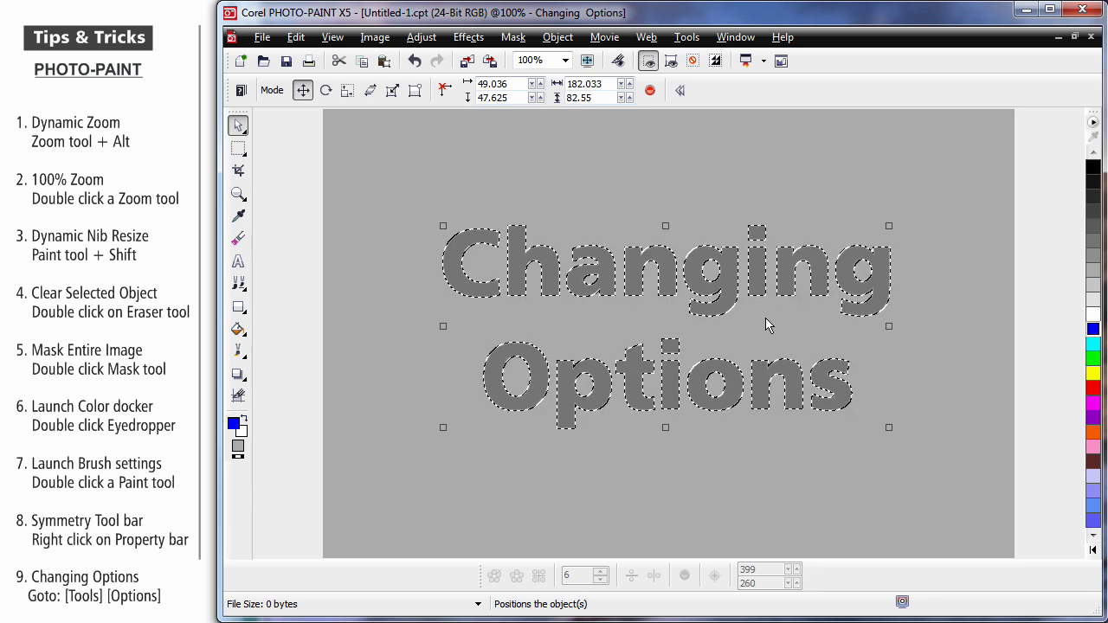
Set the mask marquee colour to yellow in Options > Workspace > Display.
left_click(686, 37)
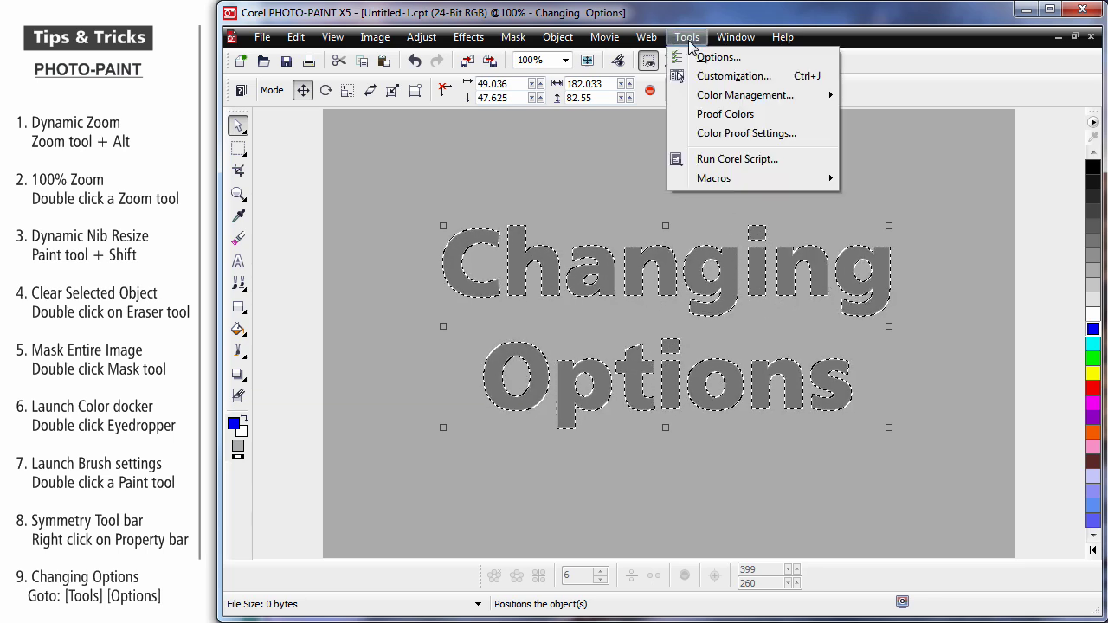
left_click(732, 56)
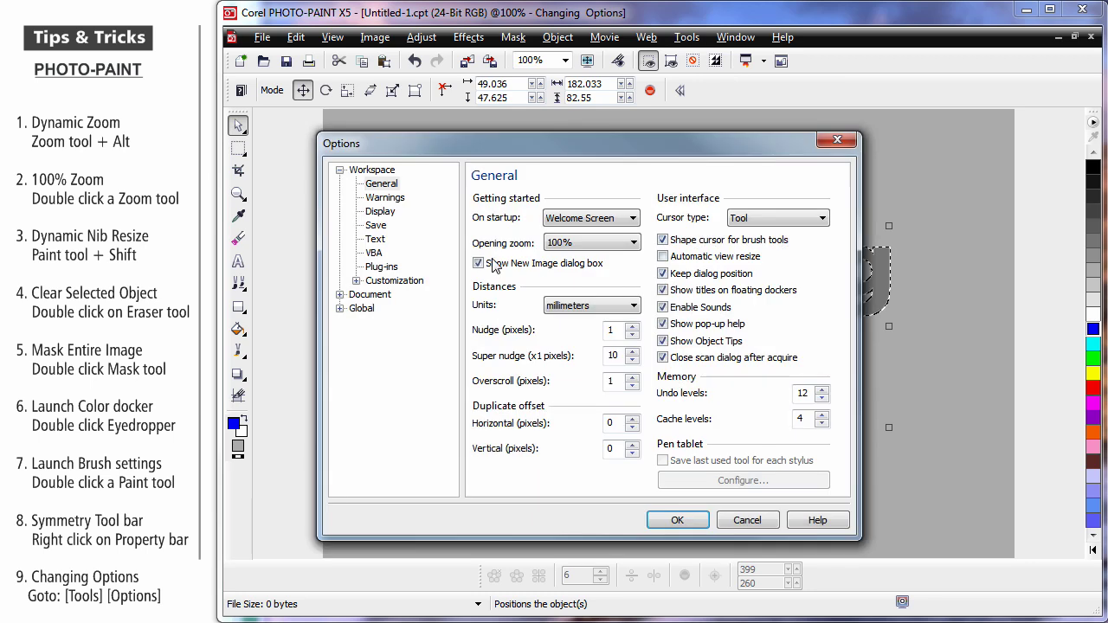
left_click(377, 212)
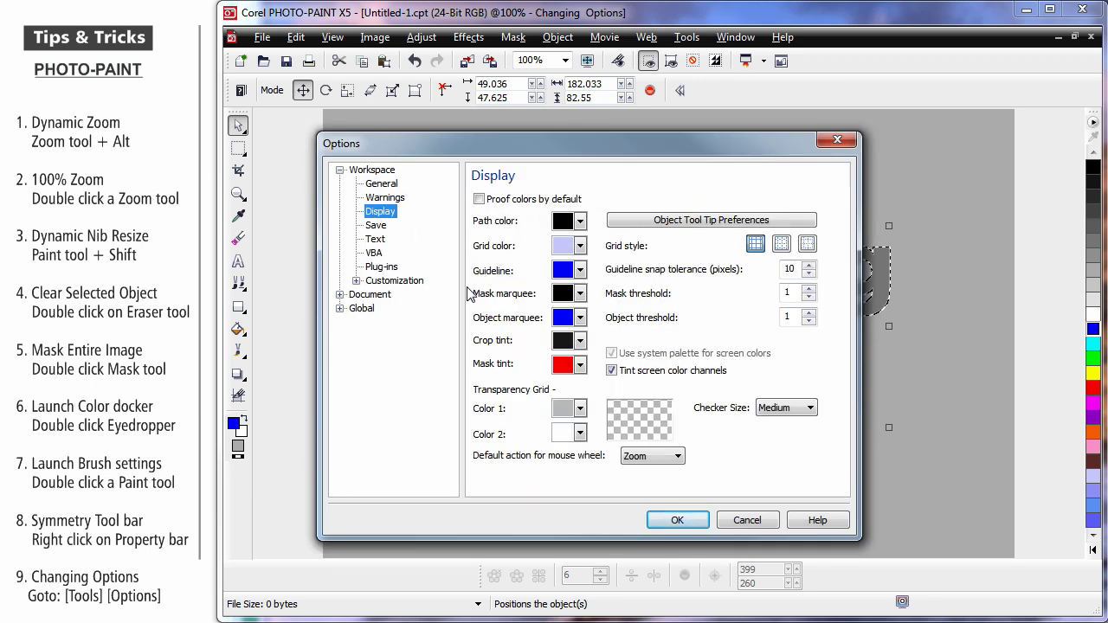
left_click(579, 295)
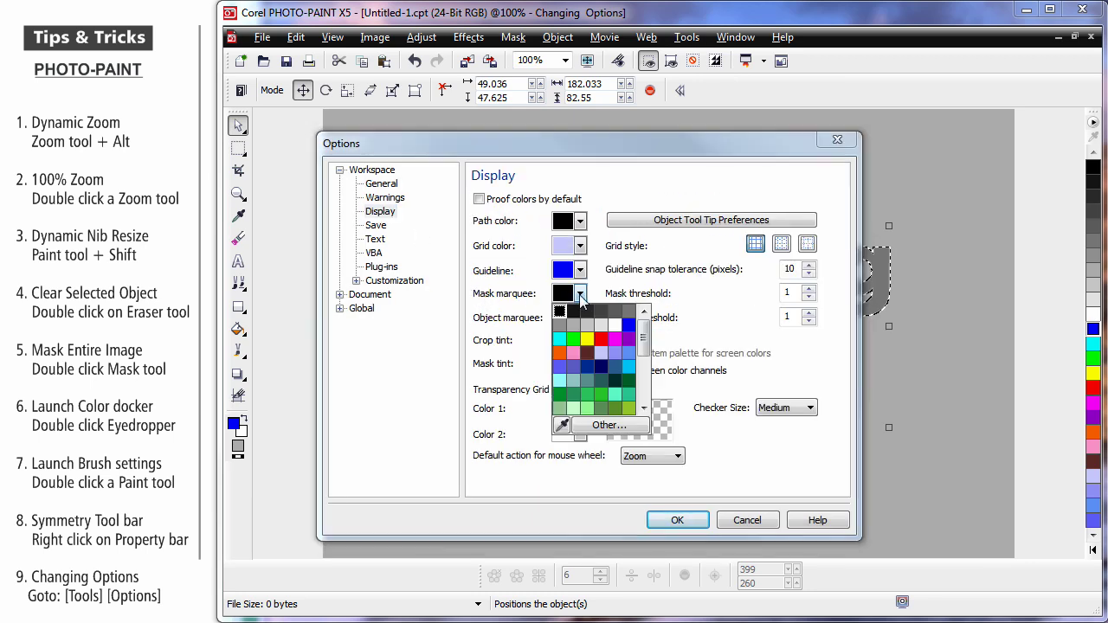
left_click(586, 343)
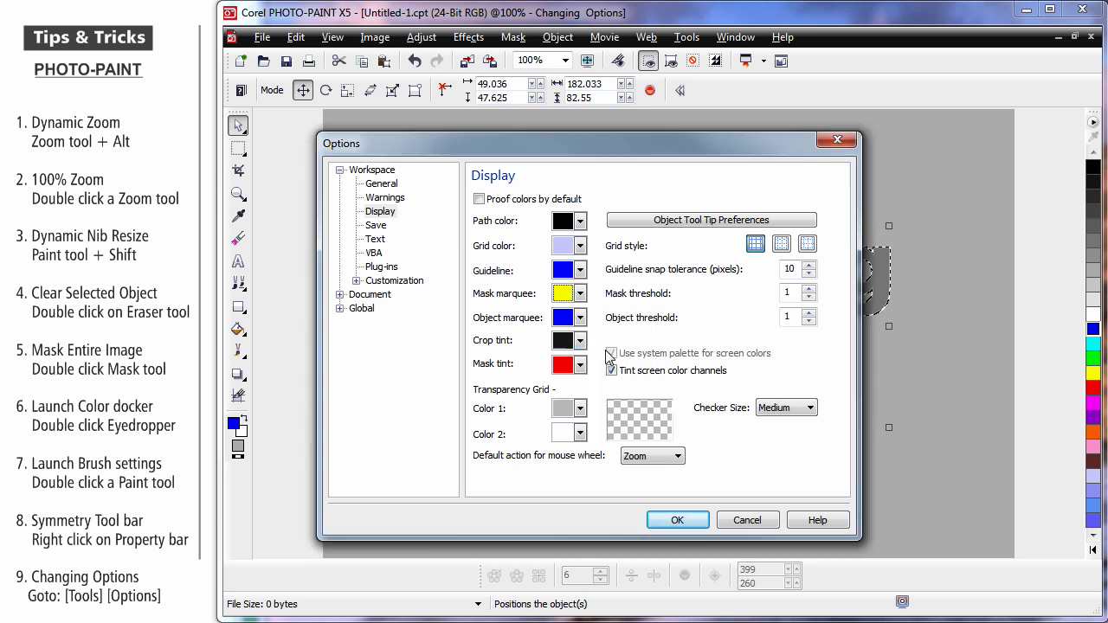
left_click(676, 517)
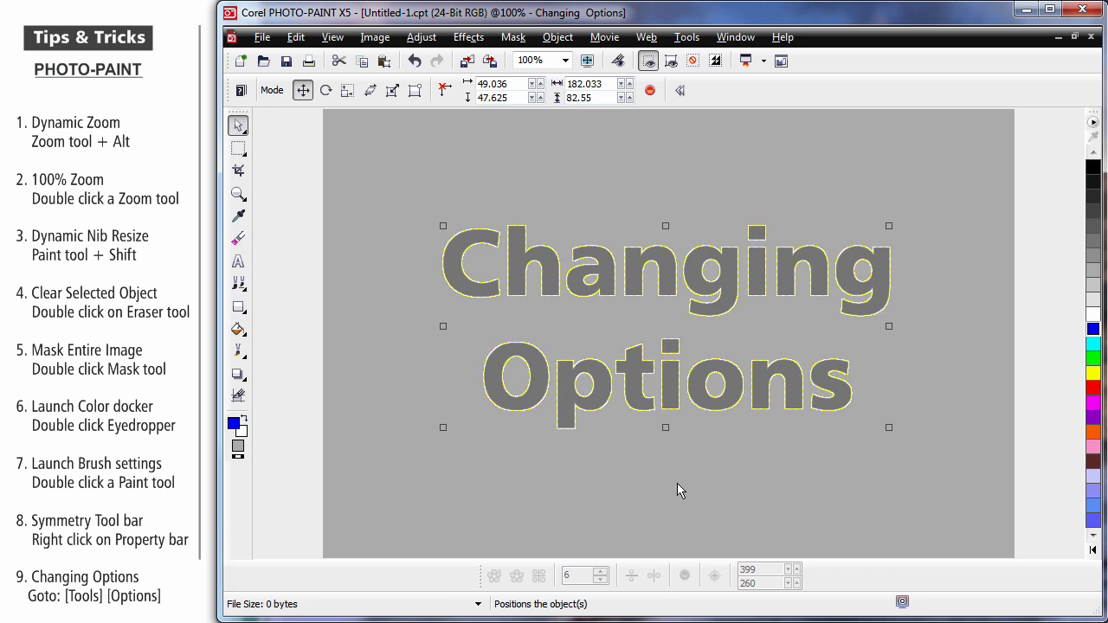
left_click(689, 43)
left_click(707, 55)
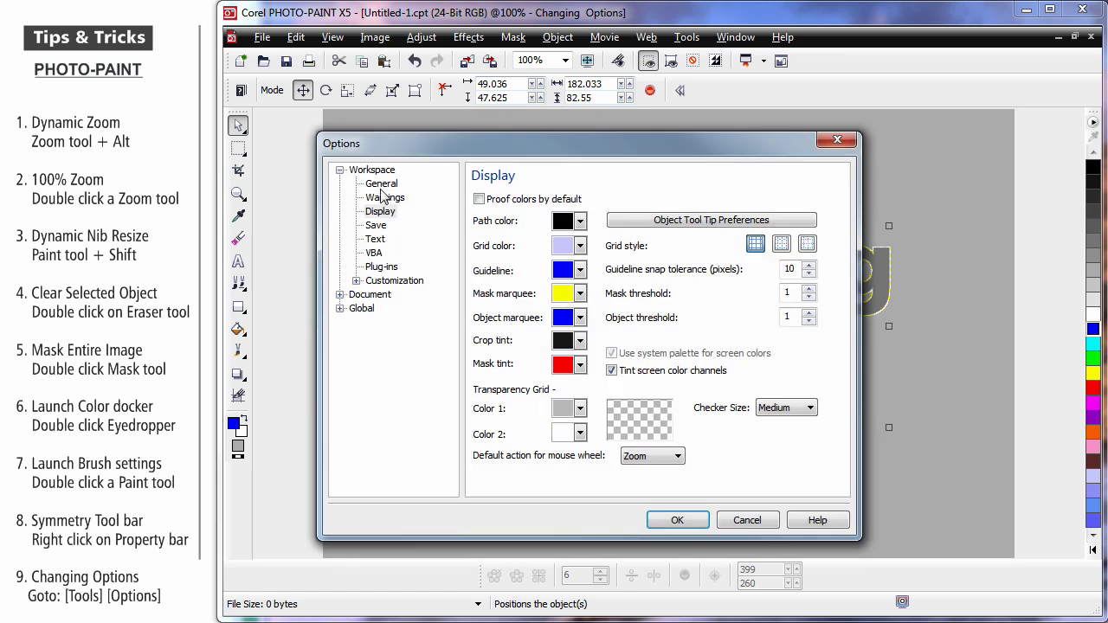
left_click(383, 186)
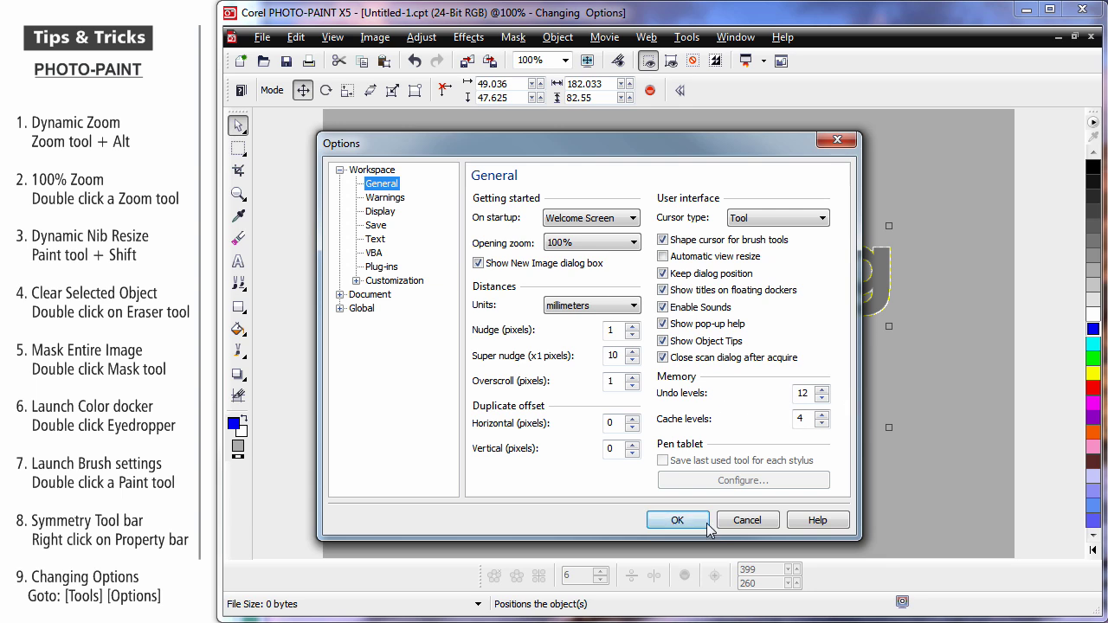
left_click(735, 527)
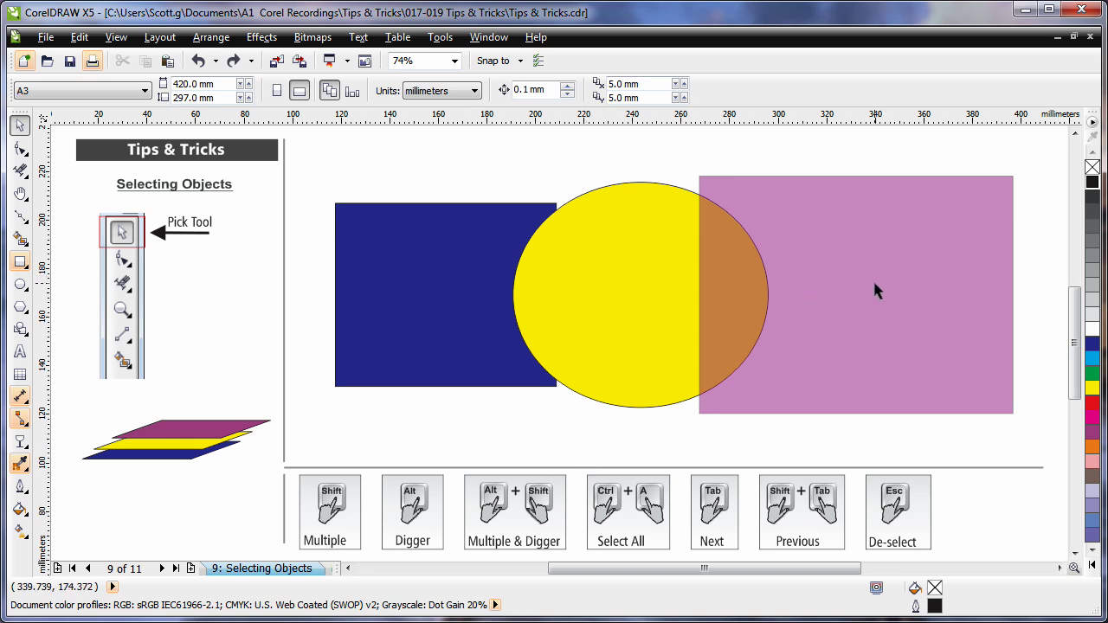
Select the pink rectangle, then Shift-add the yellow ellipse and blue rectangle.
left_click(874, 289)
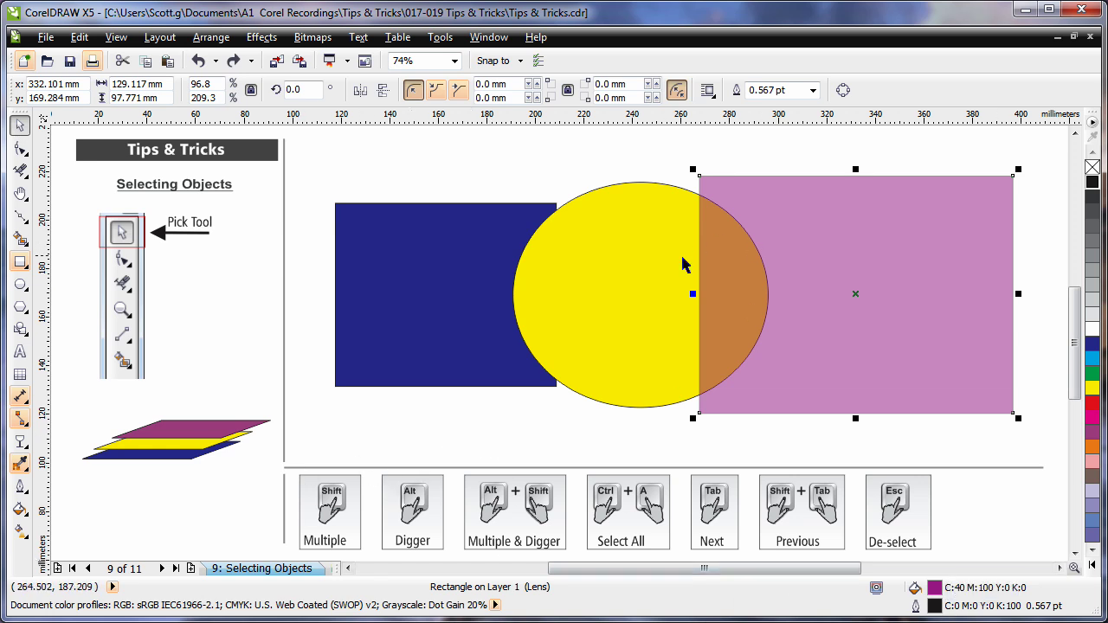
left_click(646, 280, "shift")
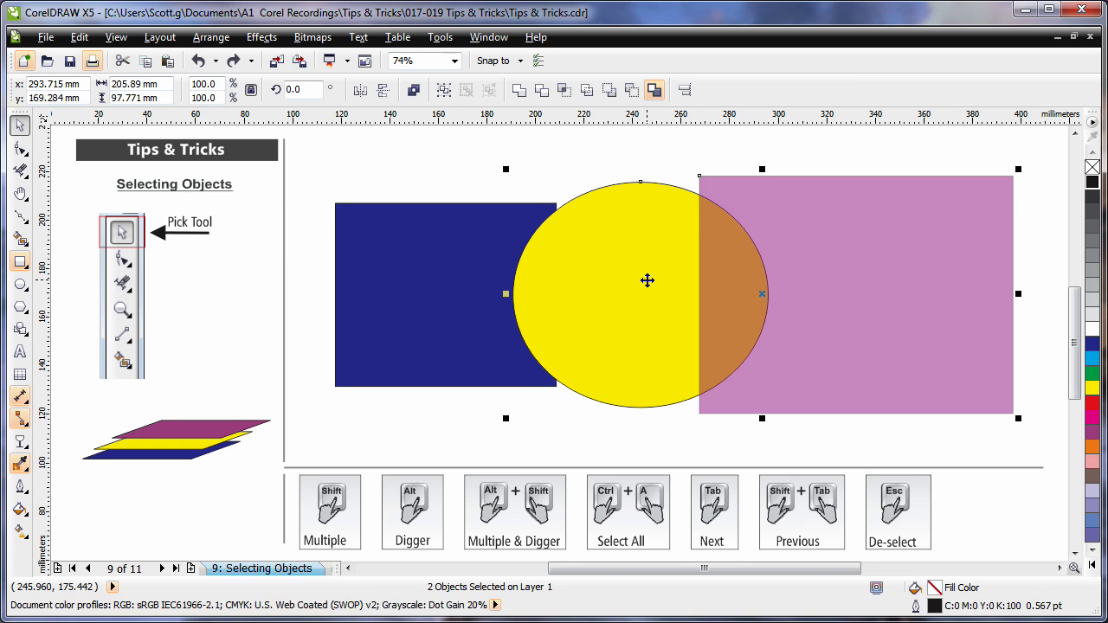
left_click(441, 308, "shift")
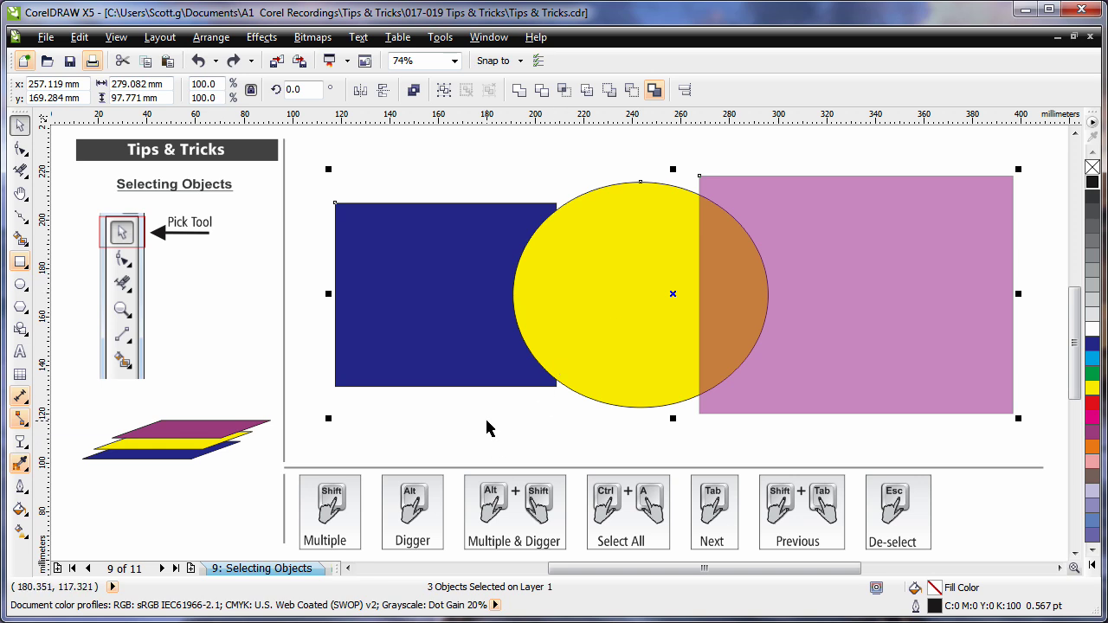
Centre-align the three shapes with C, then select and deselect the top lens rectangle.
key("c")
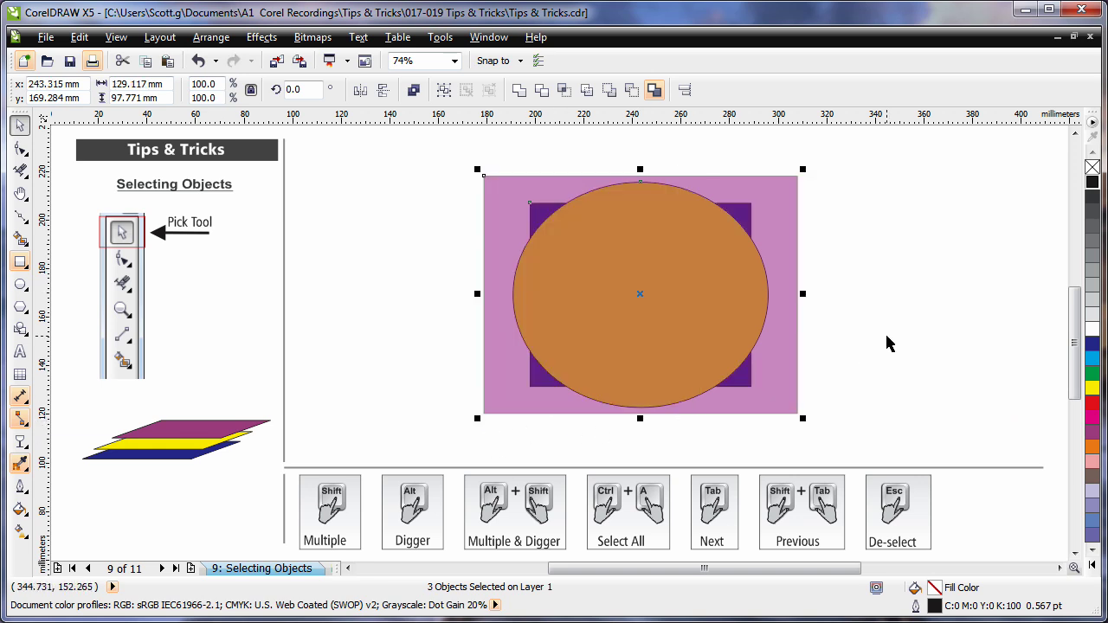
key("Escape")
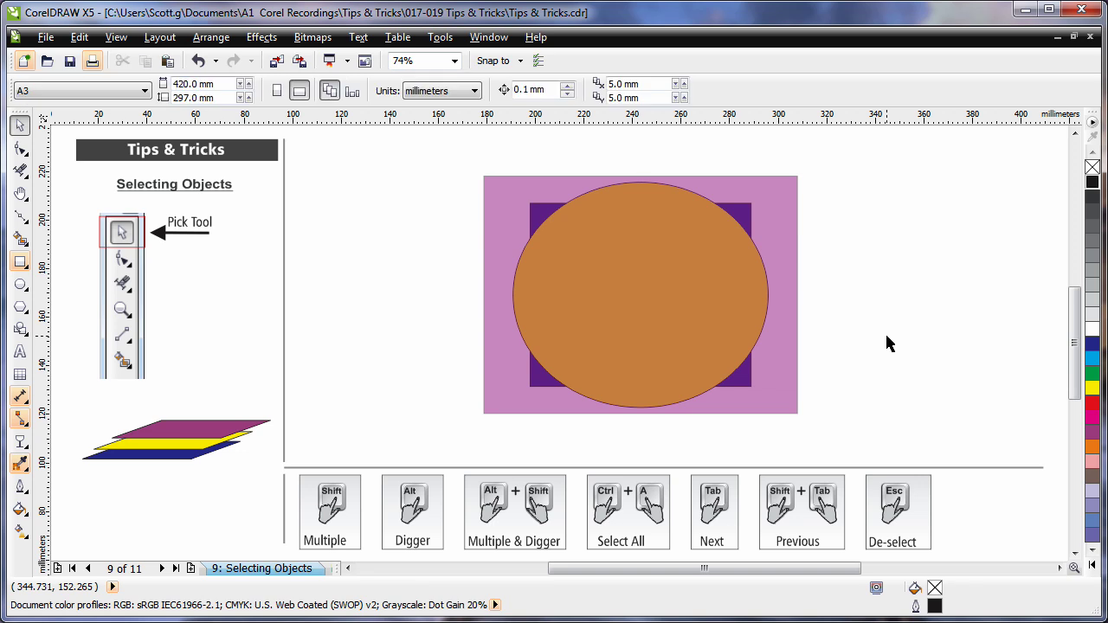
left_click(781, 401)
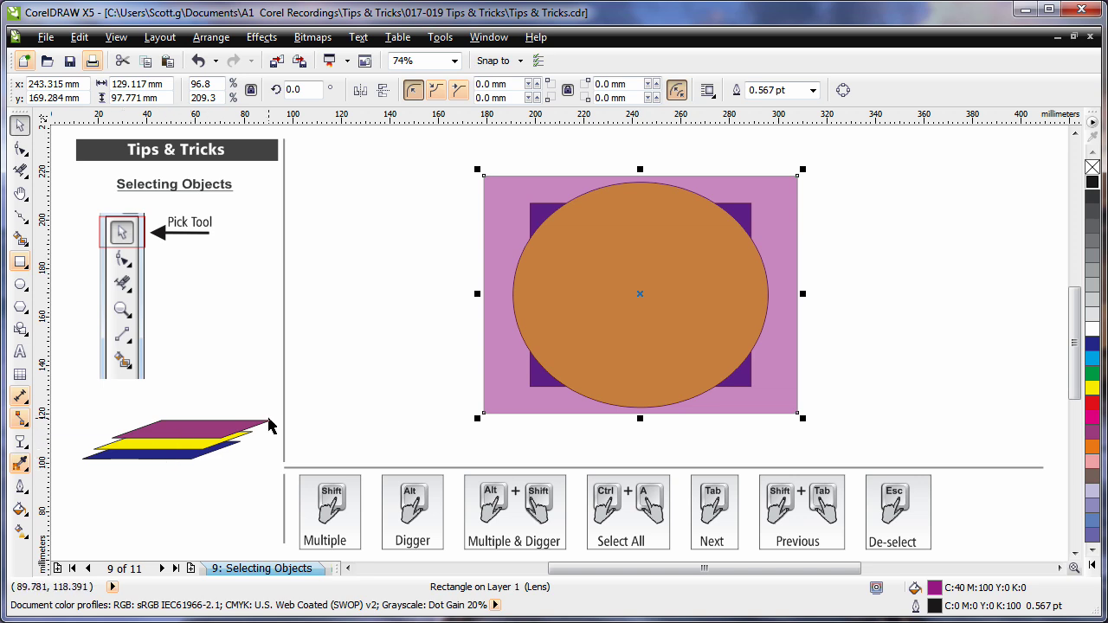
left_click(393, 383)
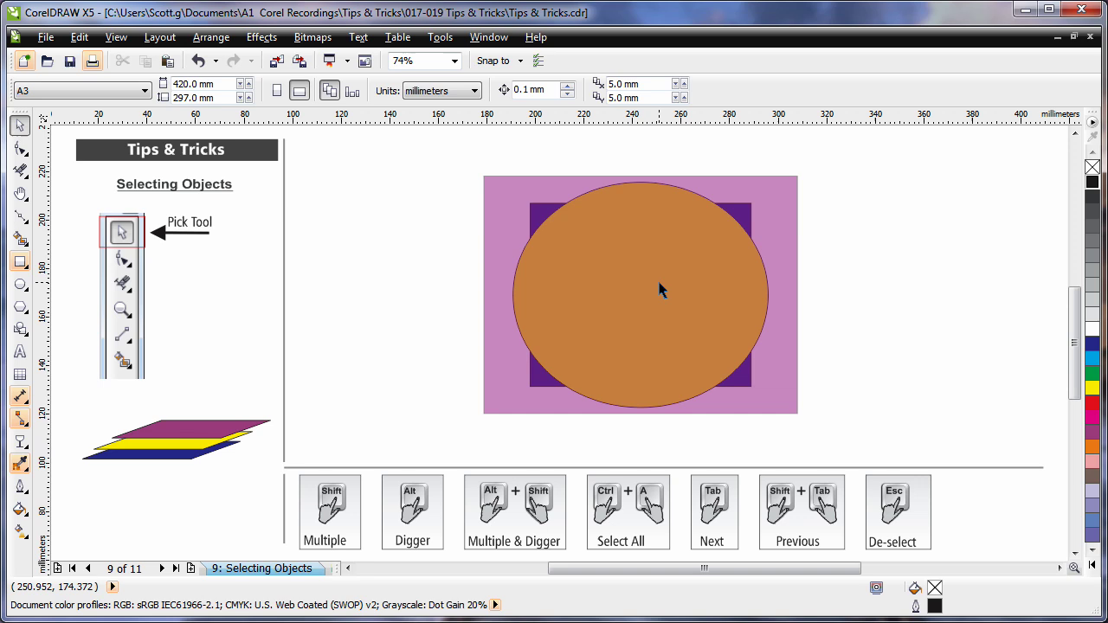
Alt-click through the stack: lens rectangle, ellipse, purple rectangle, and cycle back again.
left_click(682, 282)
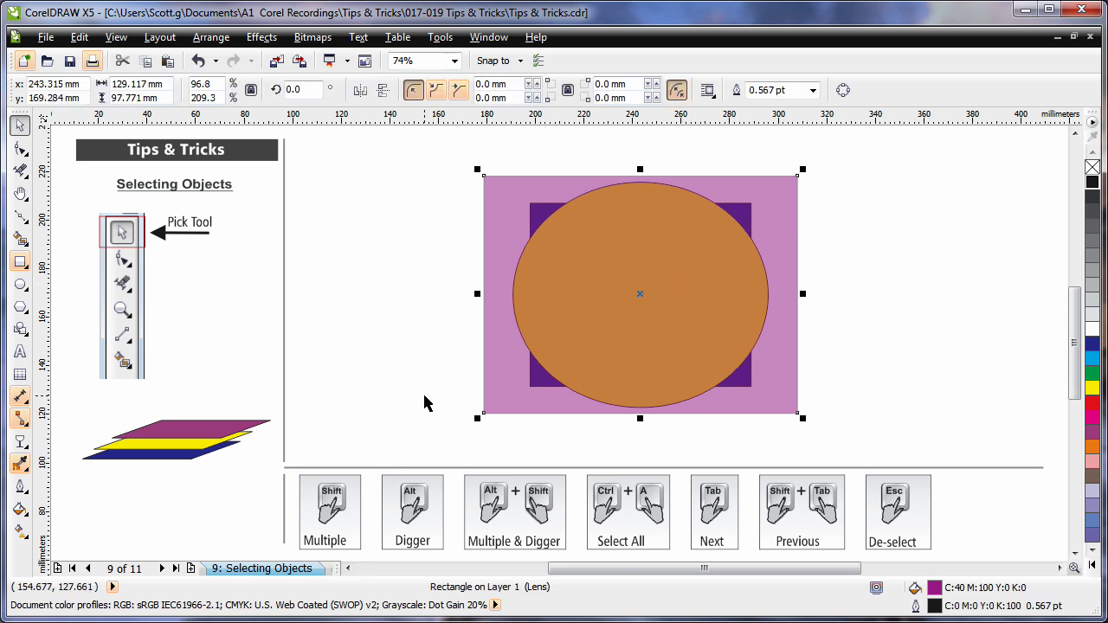
left_click(686, 298, "alt")
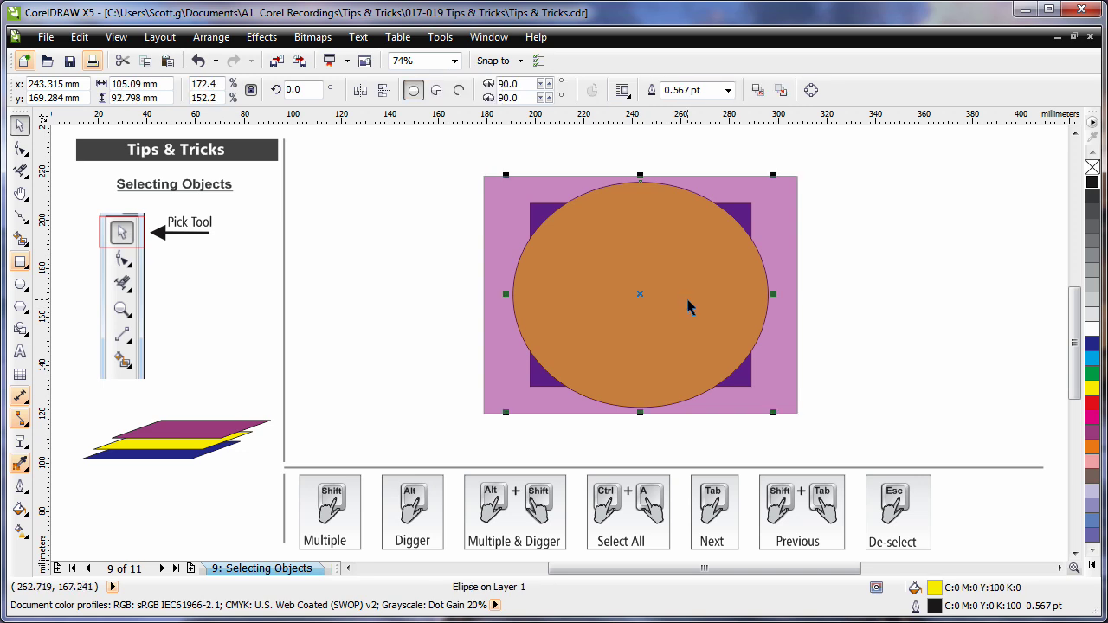
left_click(707, 289, "alt")
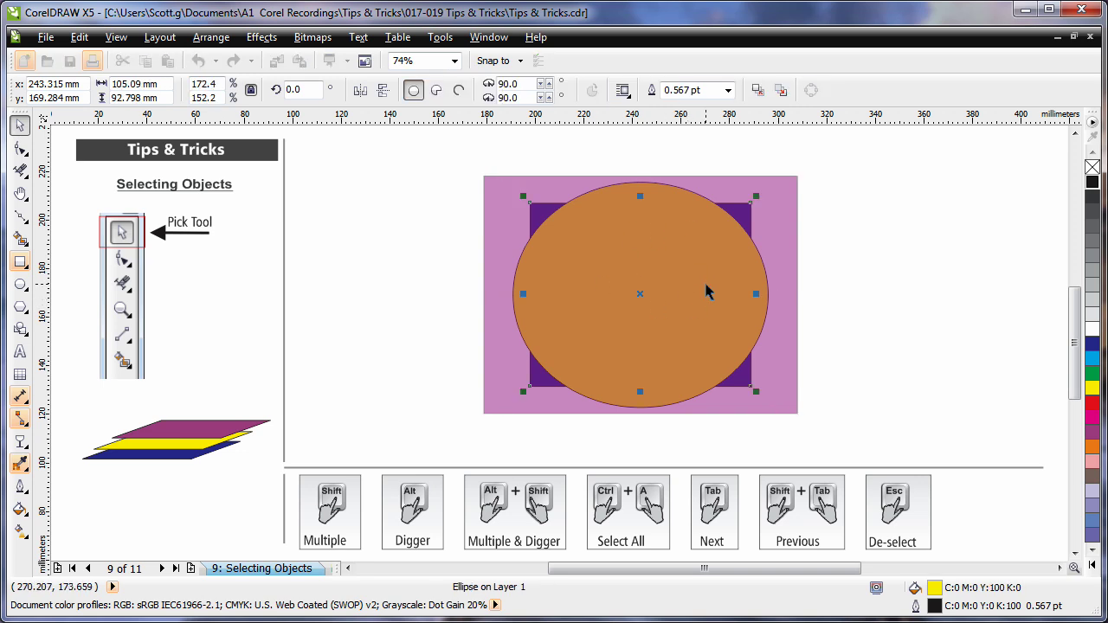
left_click(686, 334, "alt")
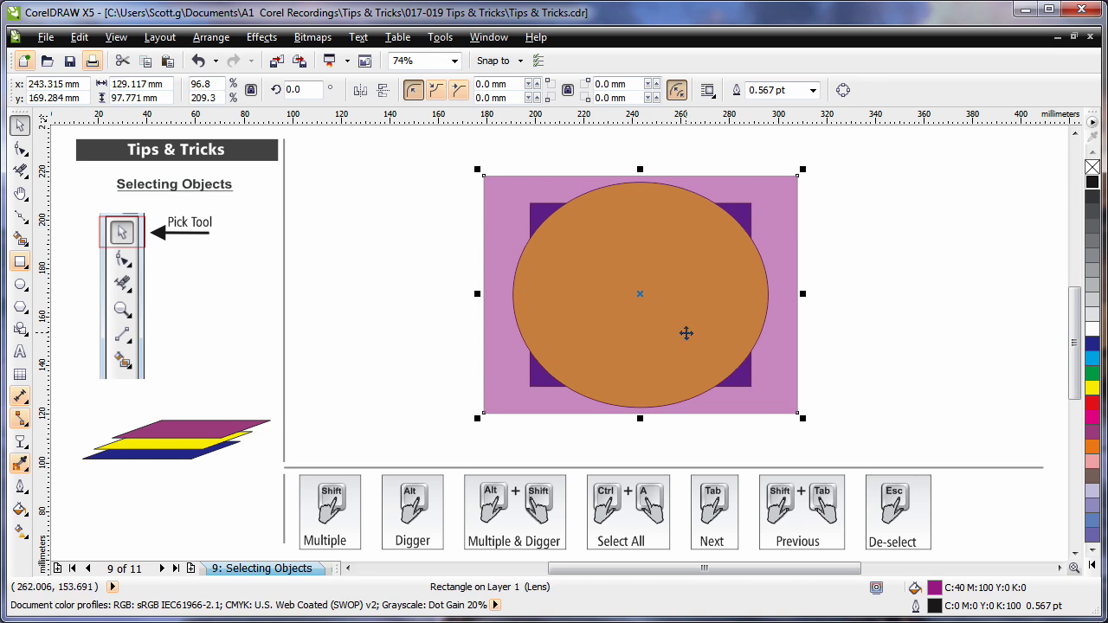
left_click(686, 333, "alt")
left_click(686, 333, "alt")
left_click(685, 333, "alt")
Shift-click to add and remove stacked shapes, then select all with Ctrl+A and clear.
left_click(722, 315, "shift")
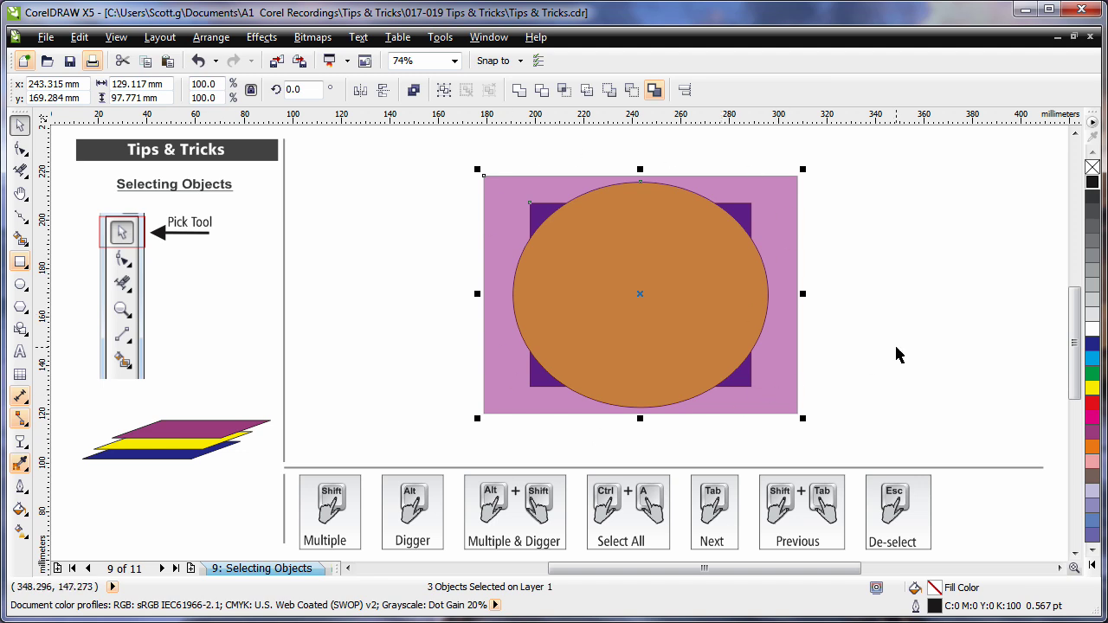
left_click(722, 352, "shift")
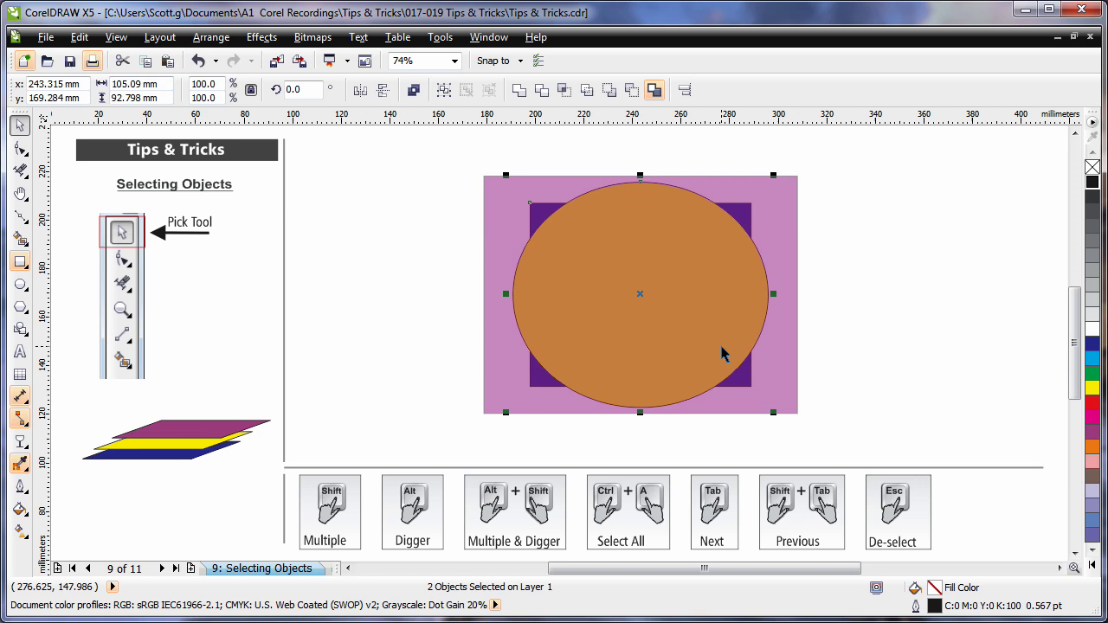
left_click(723, 351, "shift")
left_click(836, 332)
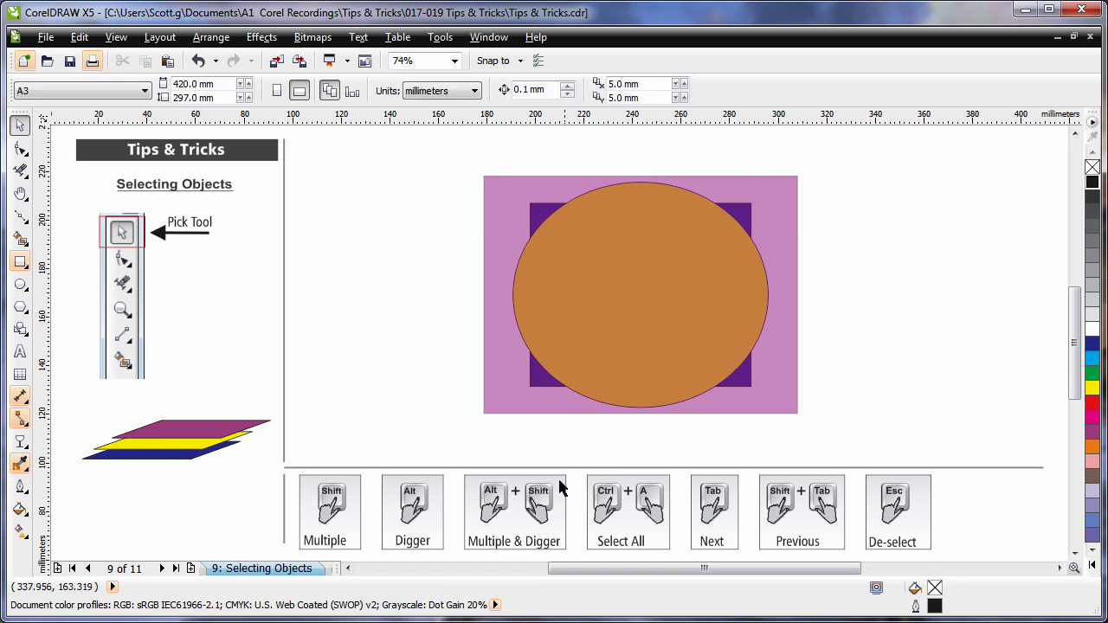
key("ctrl+a")
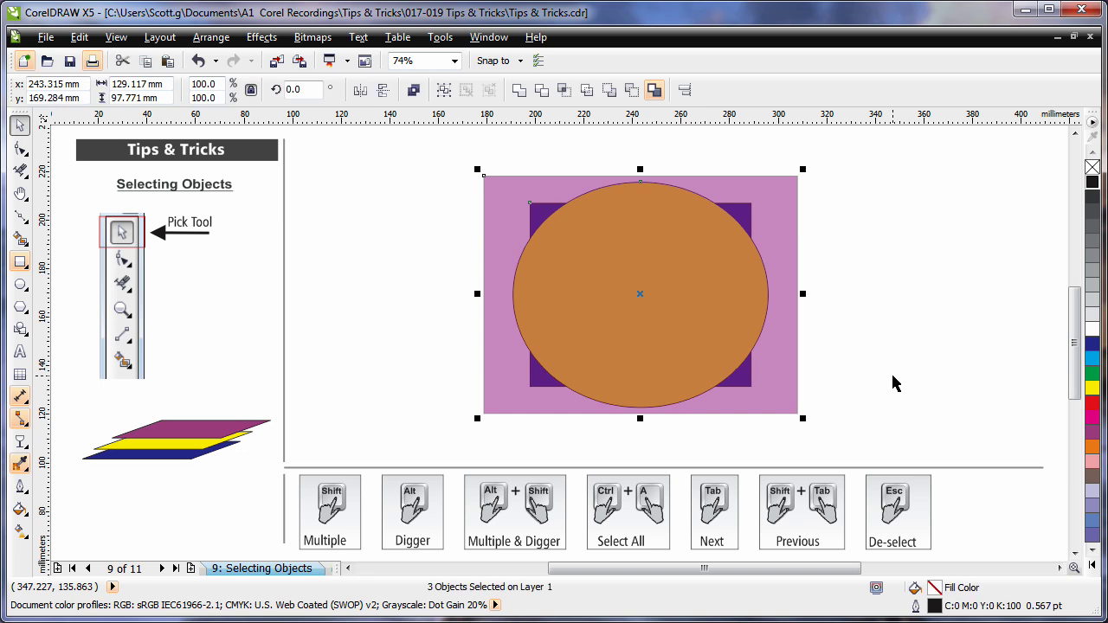
key("Escape")
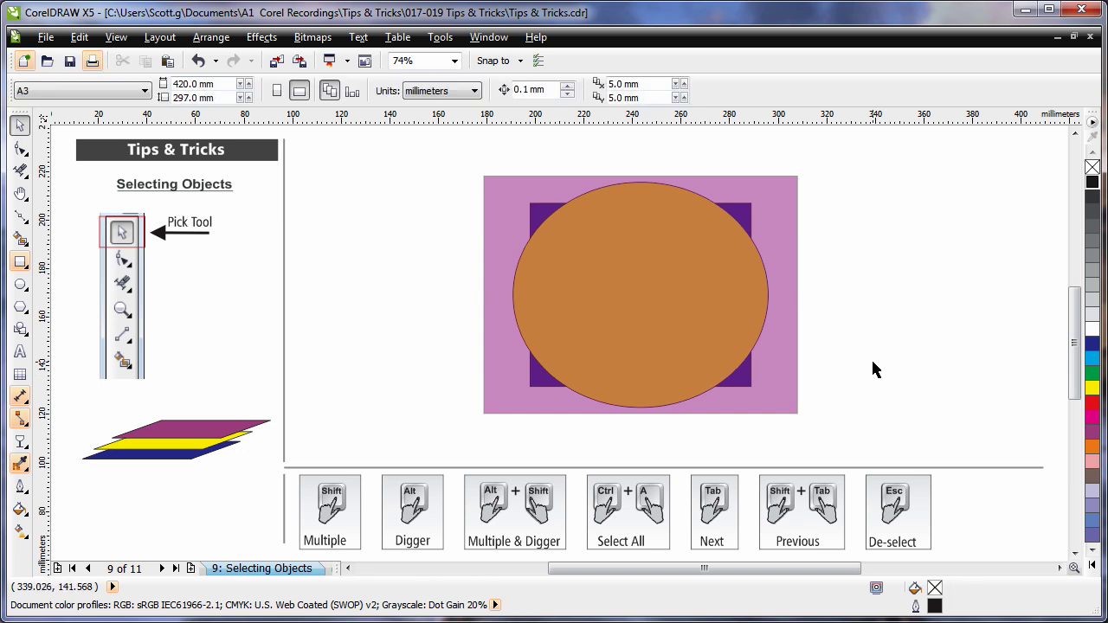
From the lens rectangle, Tab forward through the ellipse and purple rectangle, Shift+Tab back, then deselect.
left_click(780, 398)
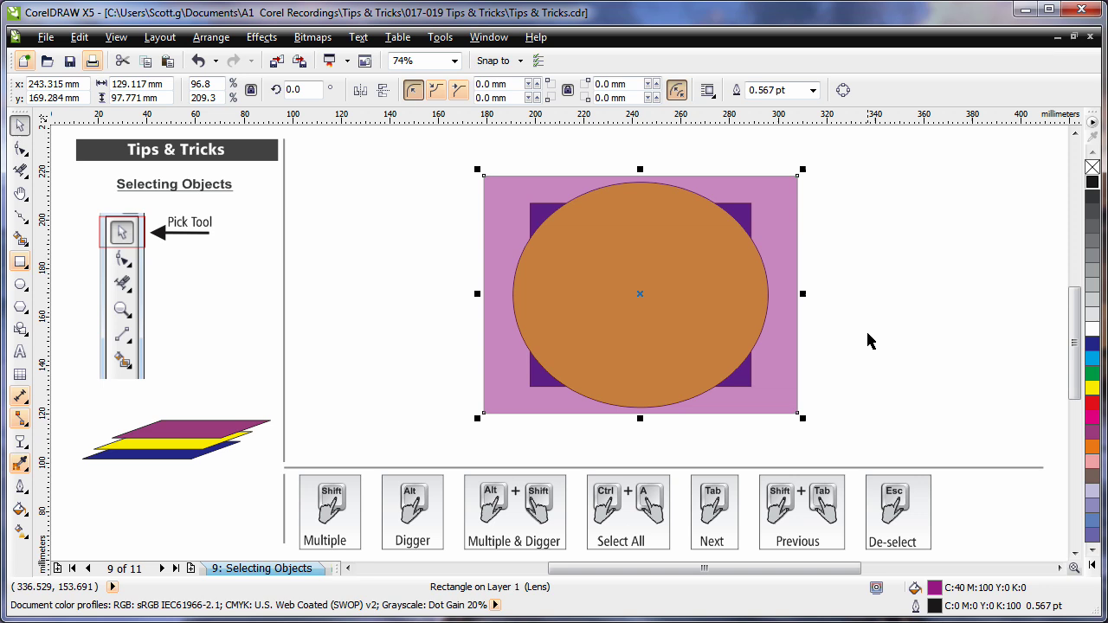
key("Tab")
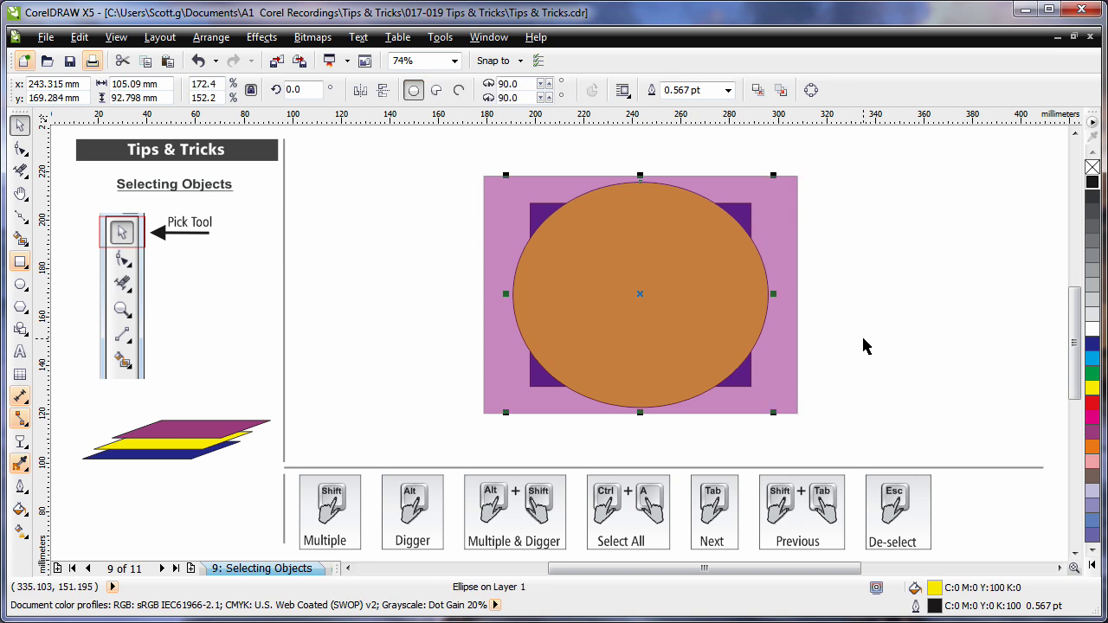
key("Tab")
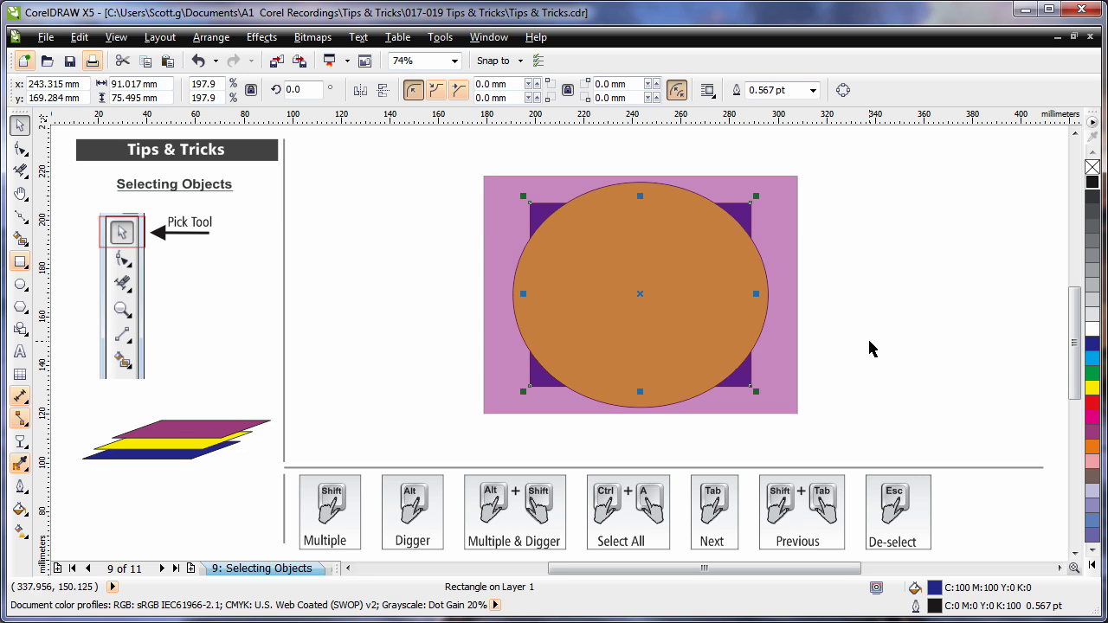
key("shift+Tab")
key("shift+Tab")
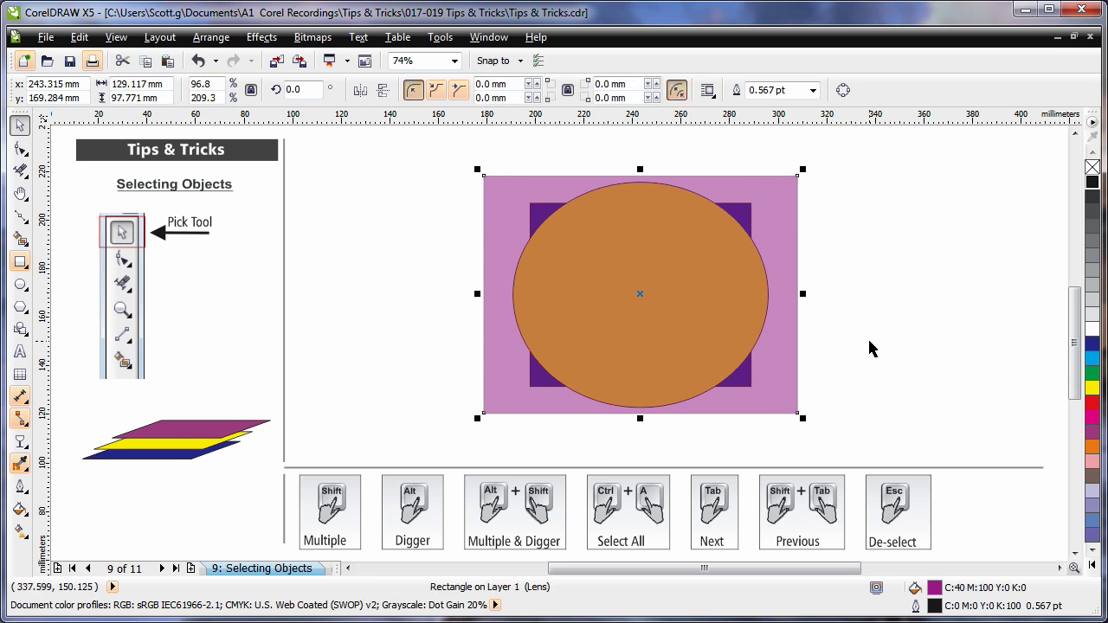
key("Escape")
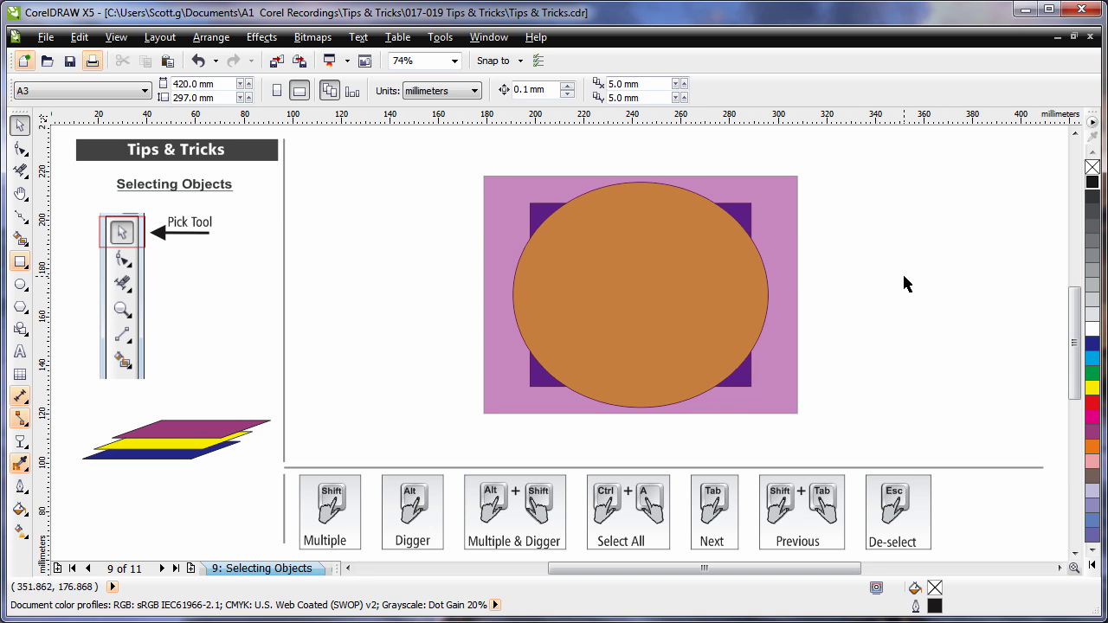
Marquee-select all three stacked shapes twice, clearing the selection with Esc each time.
left_click_drag(900, 267, 439, 334)
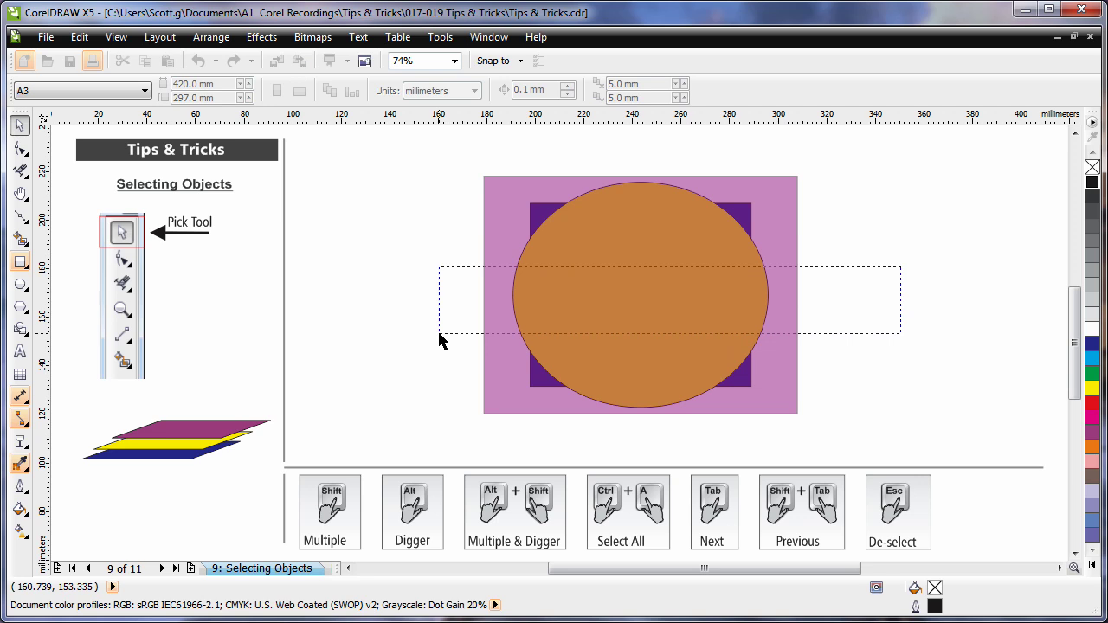
left_click_drag(439, 335, 440, 338)
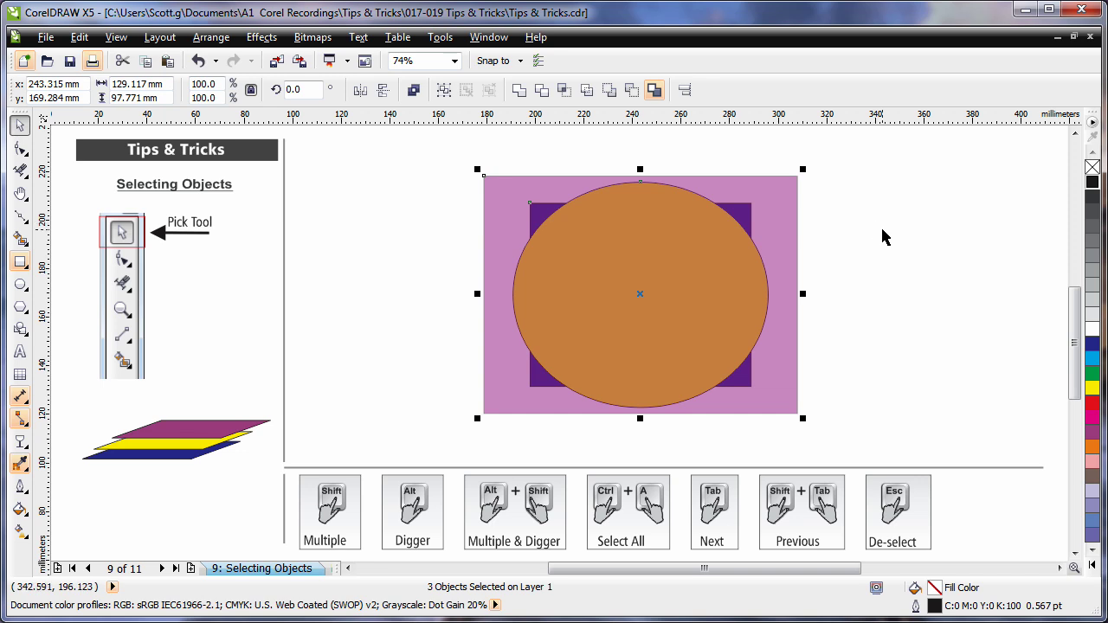
key("Escape")
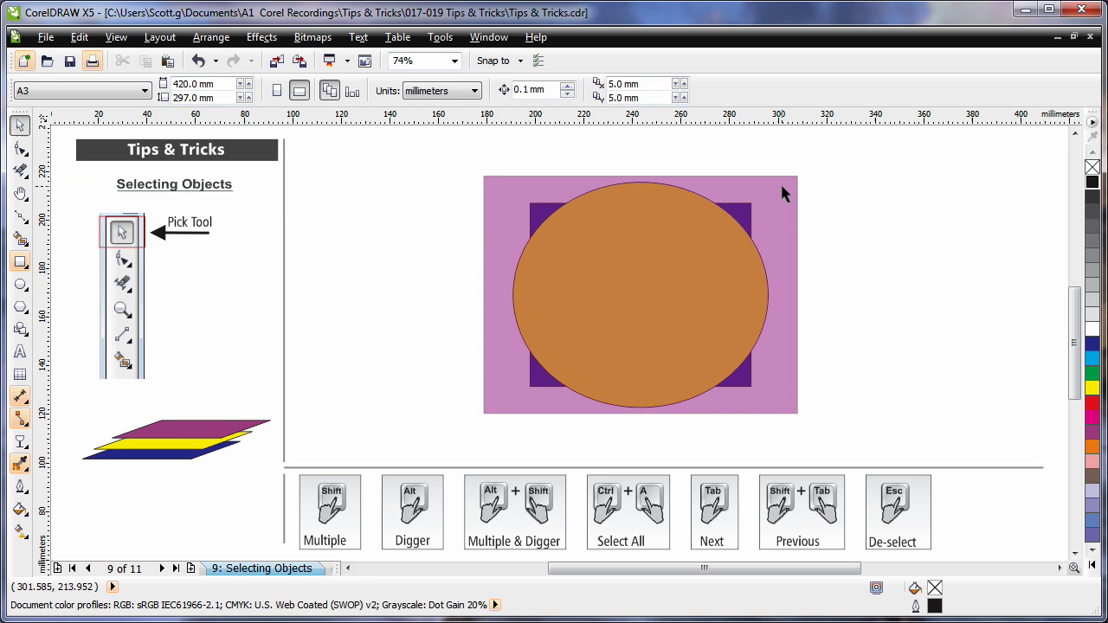
left_click_drag(782, 186, 564, 286)
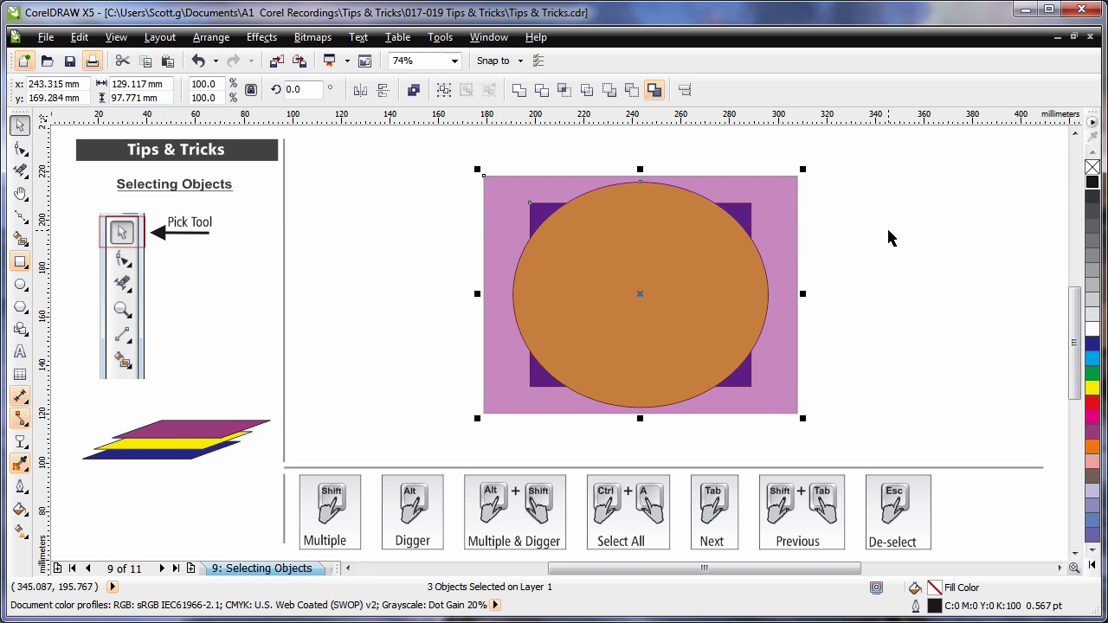
key("Escape")
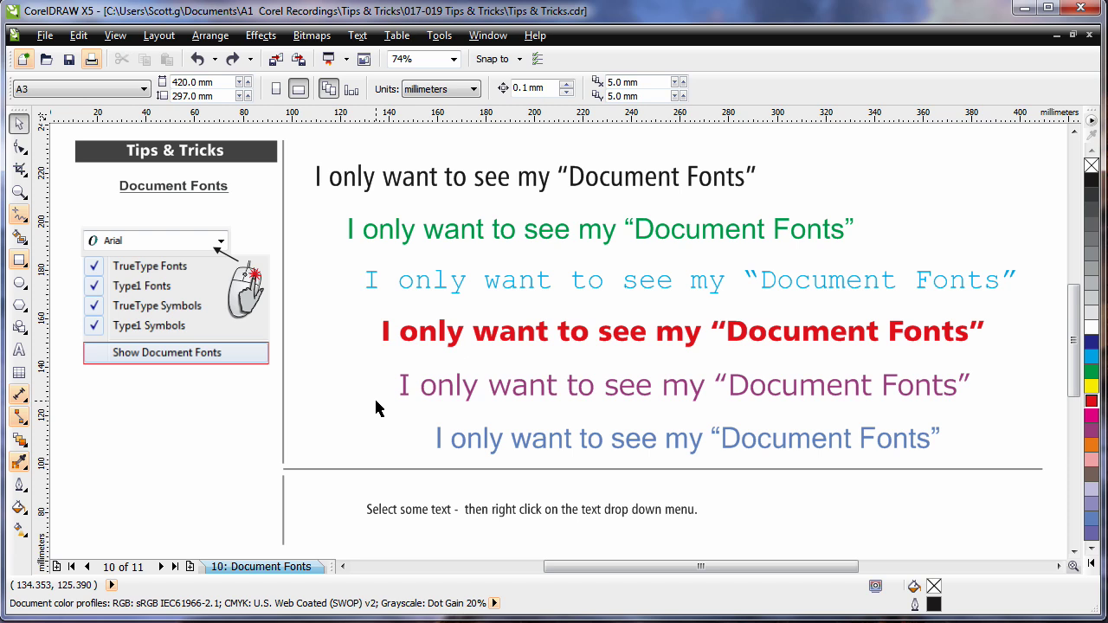
left_click(472, 394)
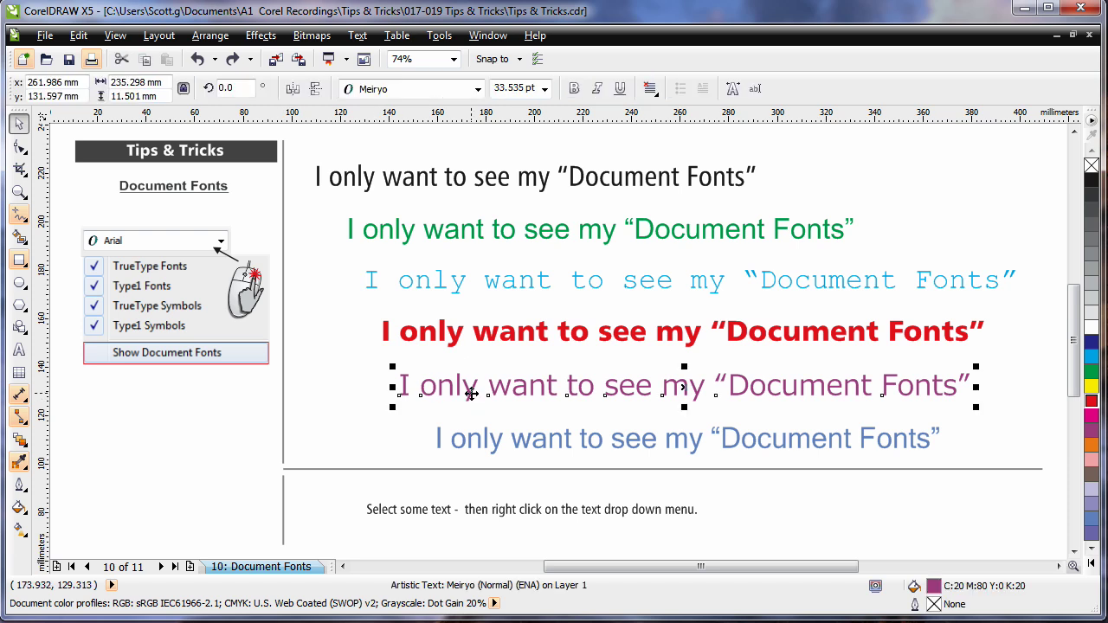
left_click(477, 89)
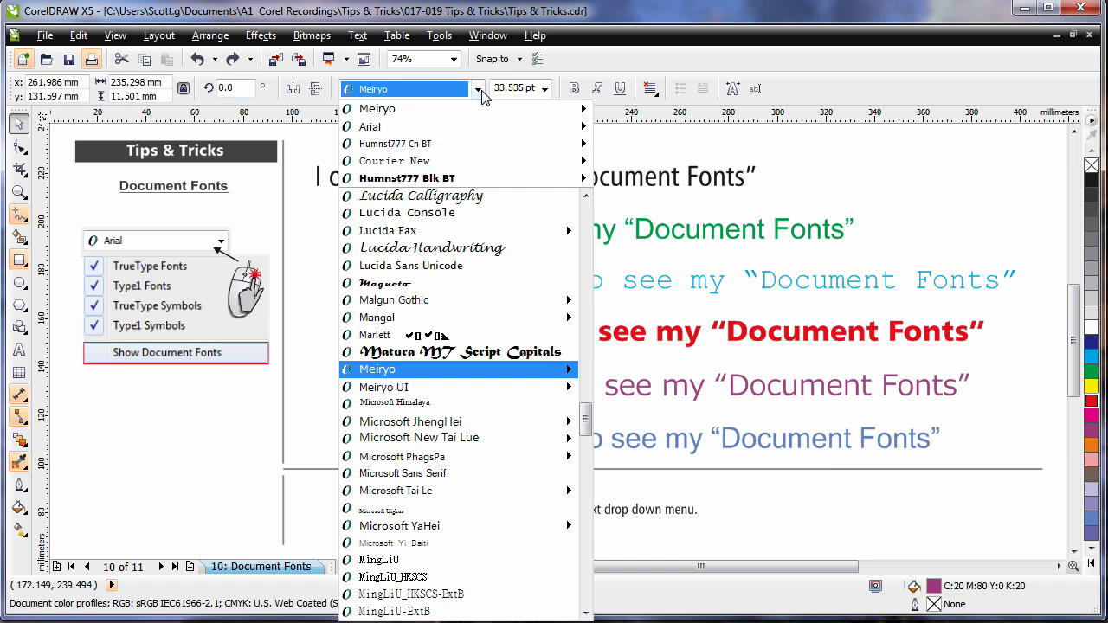
left_click(858, 164)
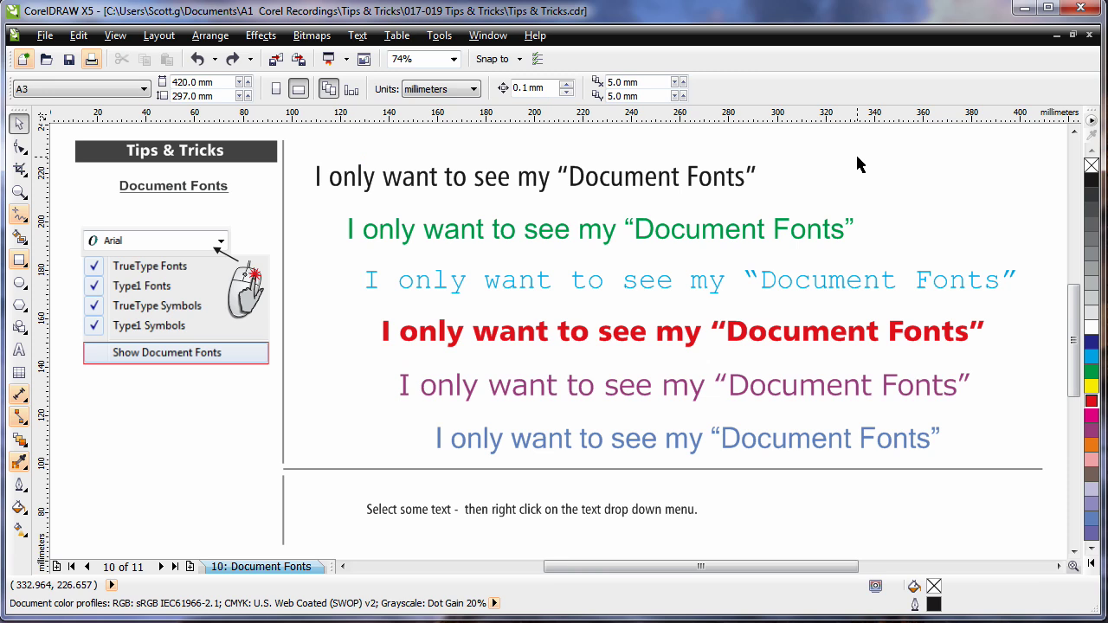
With the cyan Courier New line selected, set the Font list to Show Document Fonts.
left_click(594, 287)
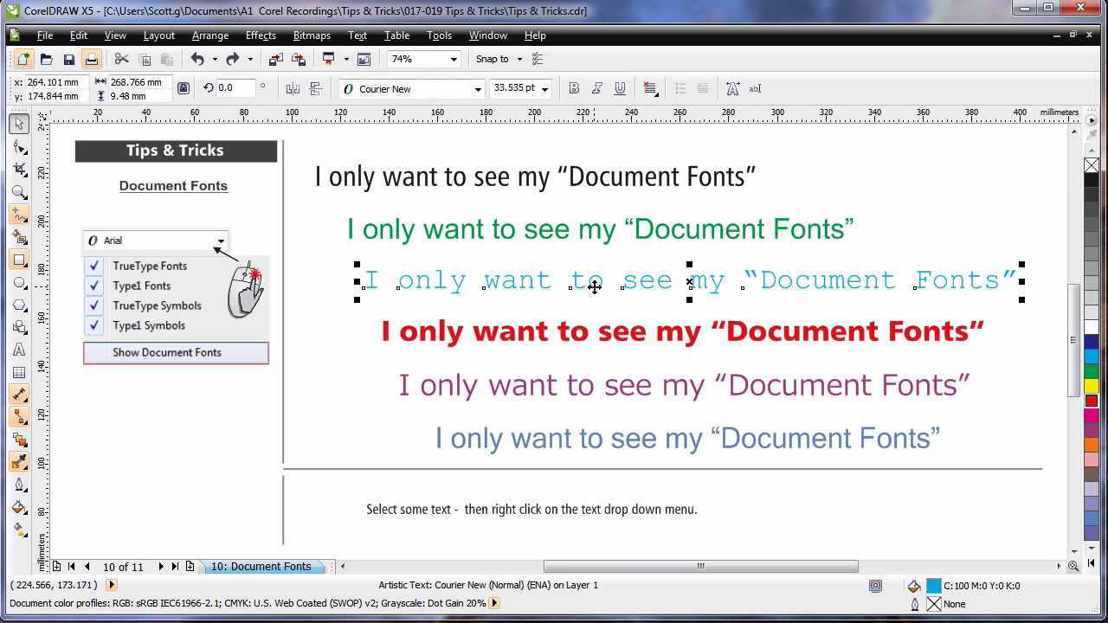
right_click(461, 94)
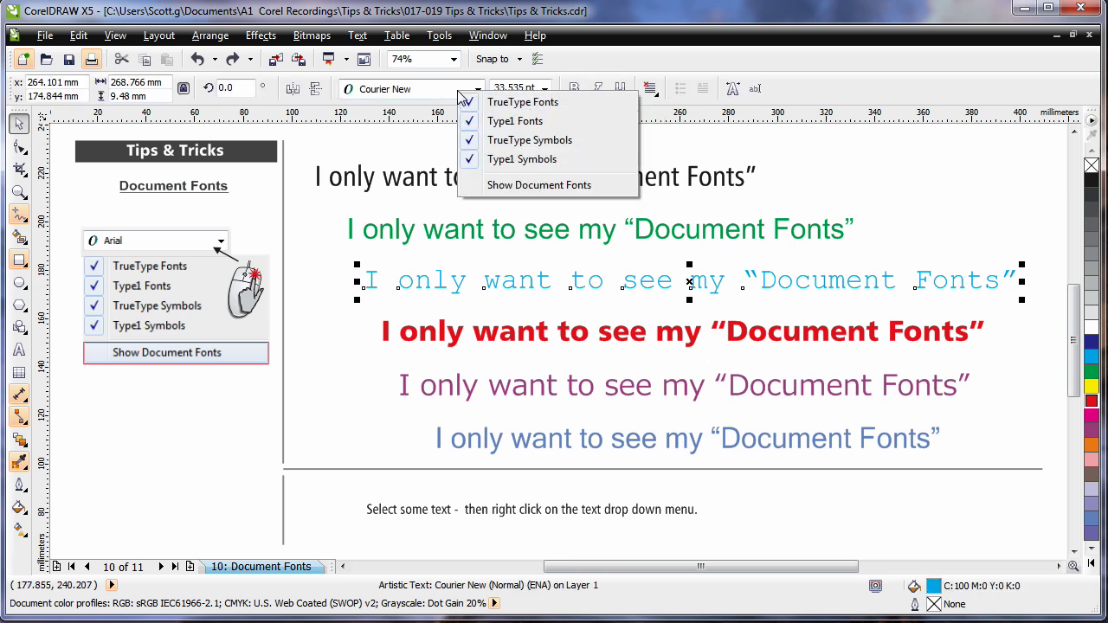
left_click(532, 186)
Select the green Arial line and check the filtered font list, then deselect.
left_click(586, 212)
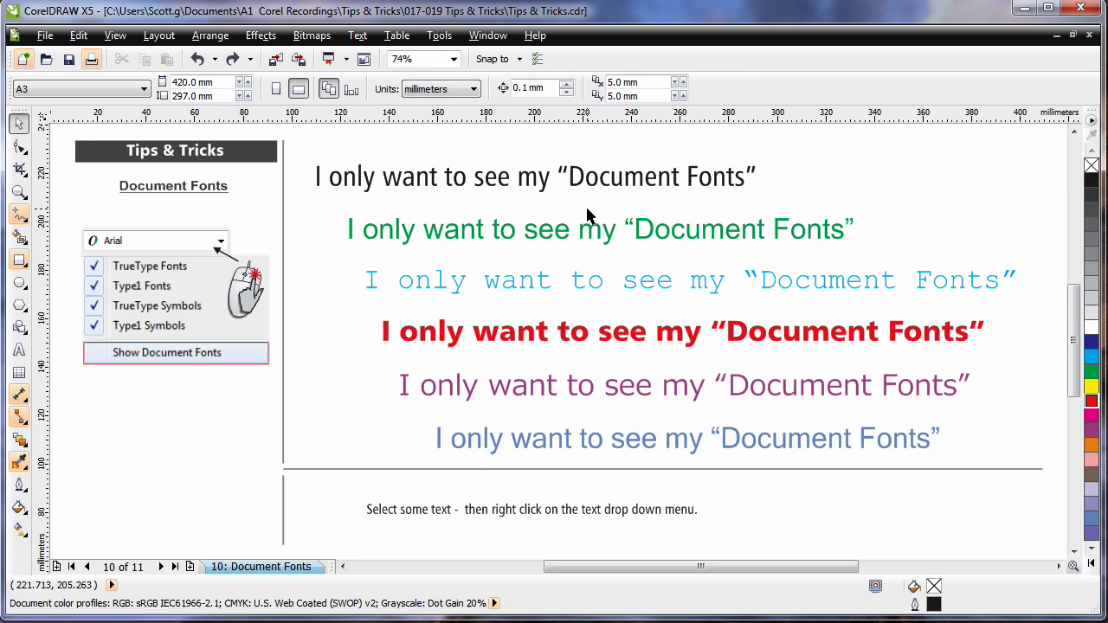
left_click(600, 241)
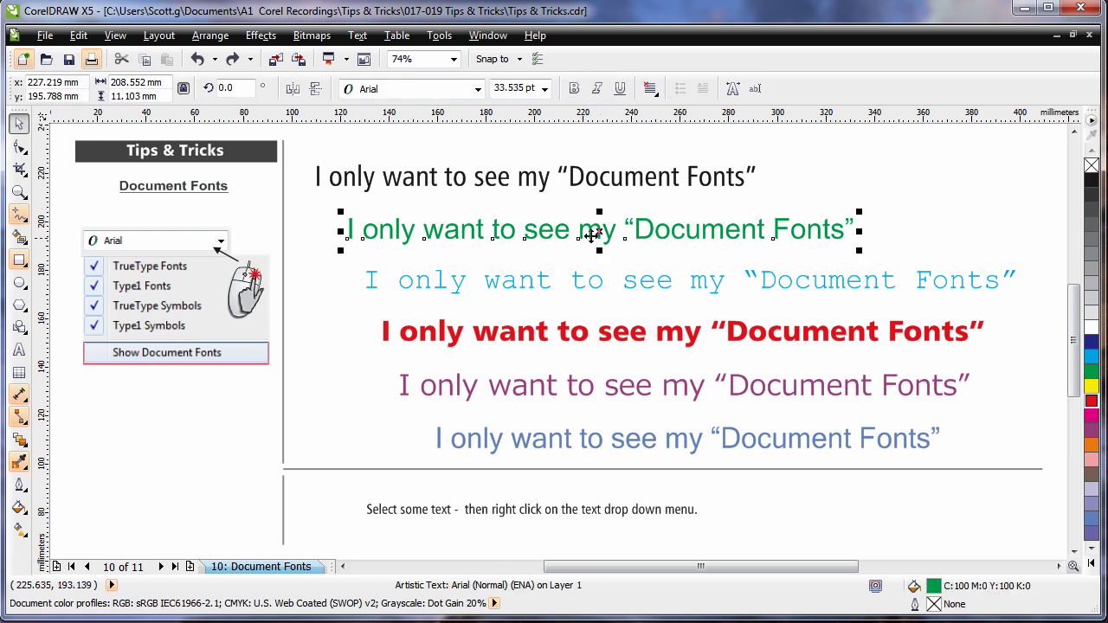
left_click(478, 89)
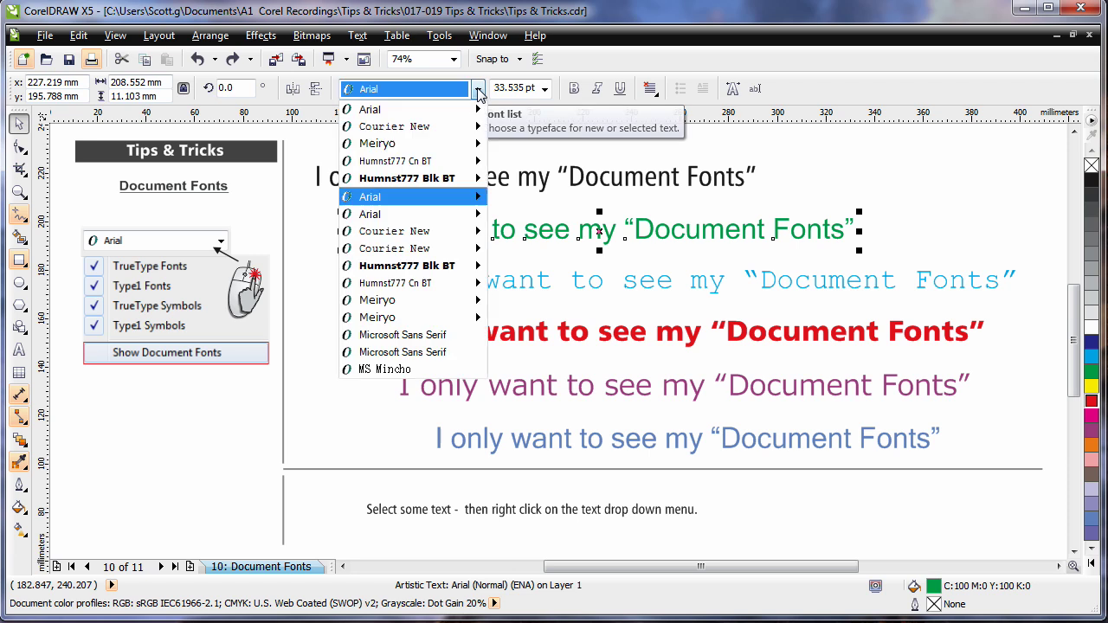
left_click(387, 427)
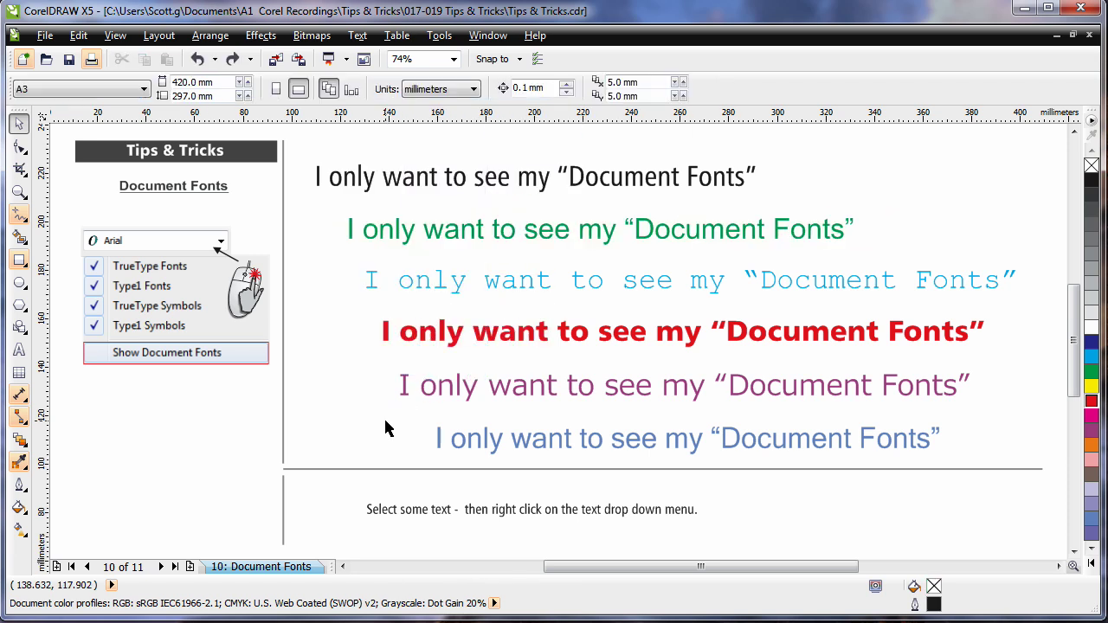